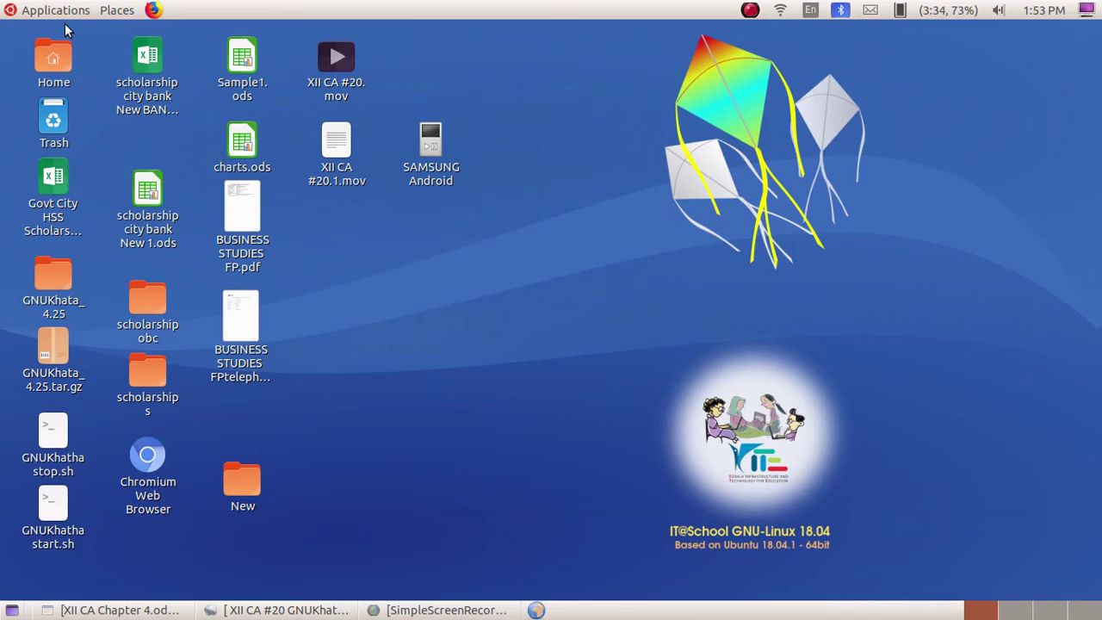
- Leave the voucher-entry slides and bring up the desktop's Applications menu
click(67, 11)
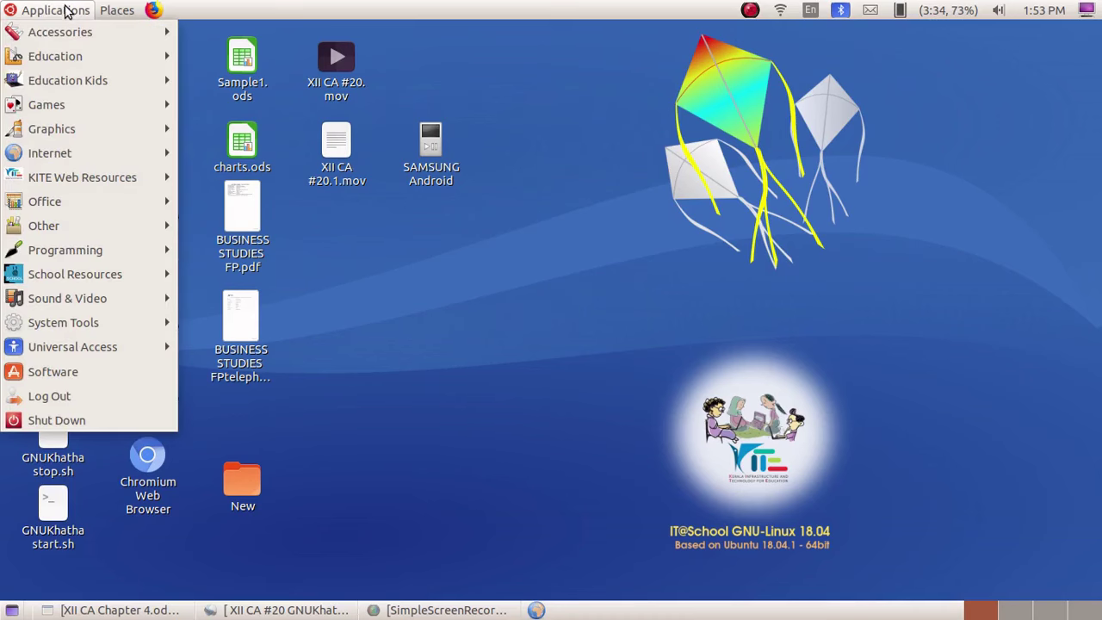
- Launch GNUKhata from Applications > Office and start creating a new organisation
mouse_move(78, 207)
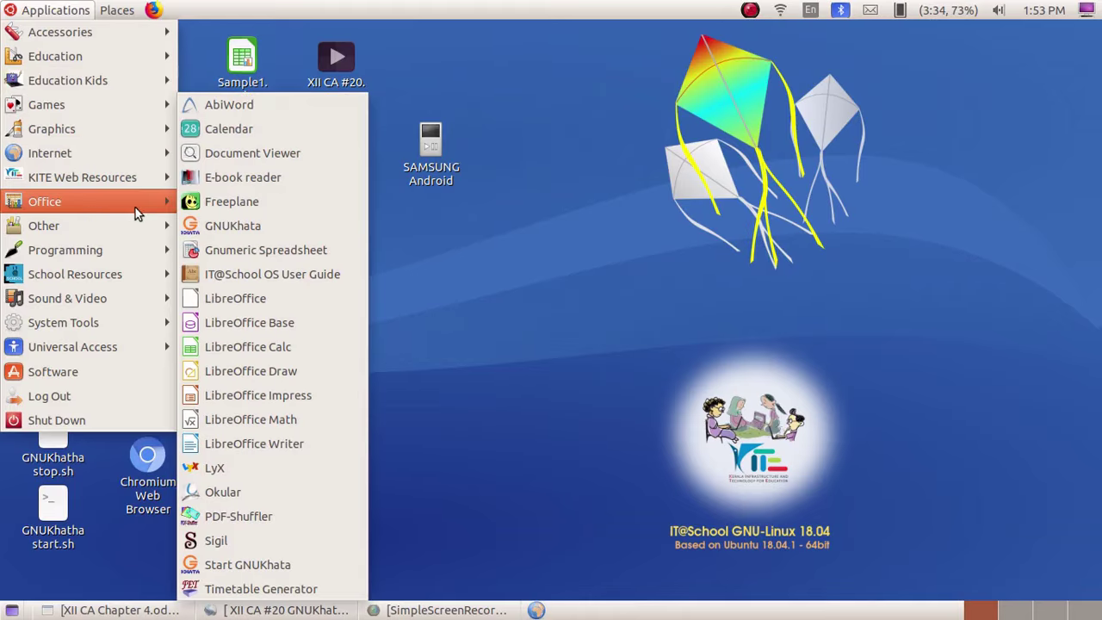
click(238, 222)
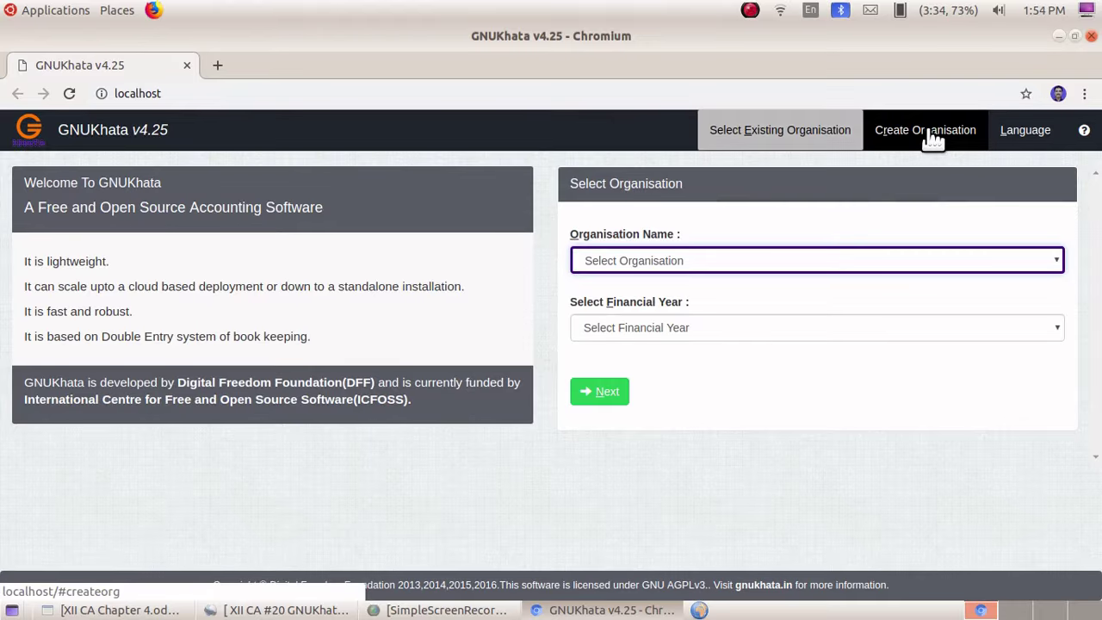
click(932, 137)
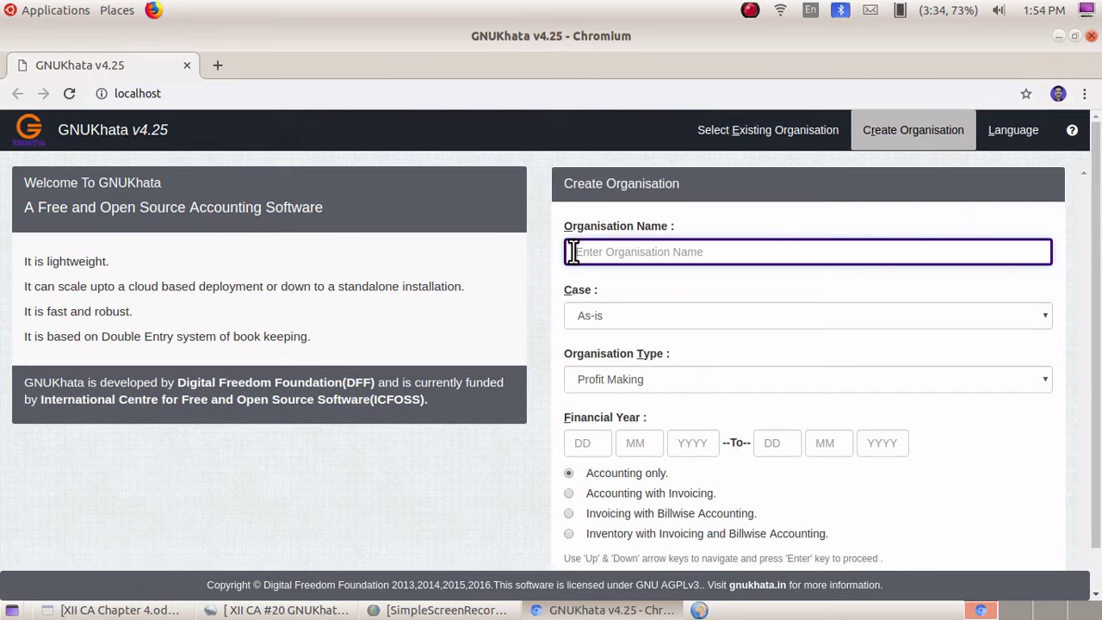
- Submit profit-making organisation Sun Traders, accounting only, financial year 01-04-2020 to 31-03-2021
text(Sun)
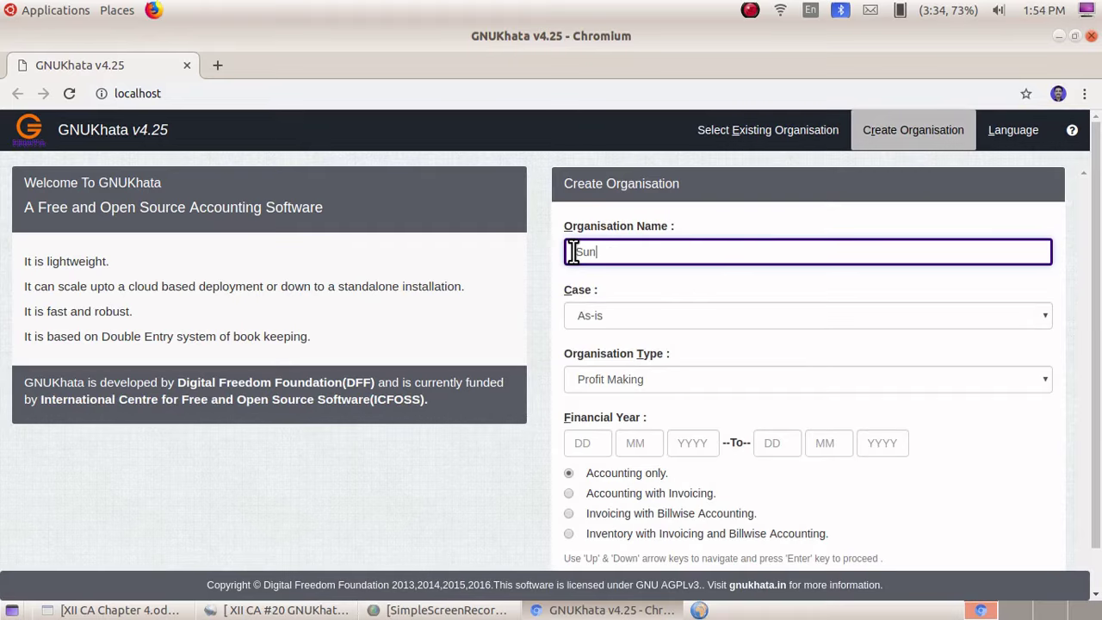
text( Traders)
click(581, 443)
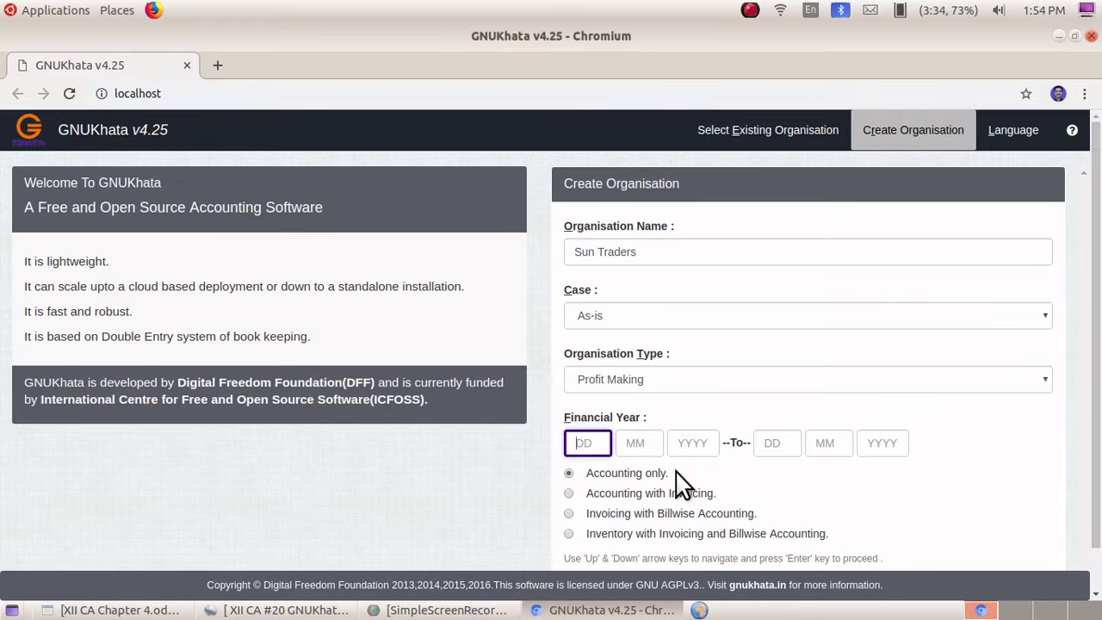
text(01)
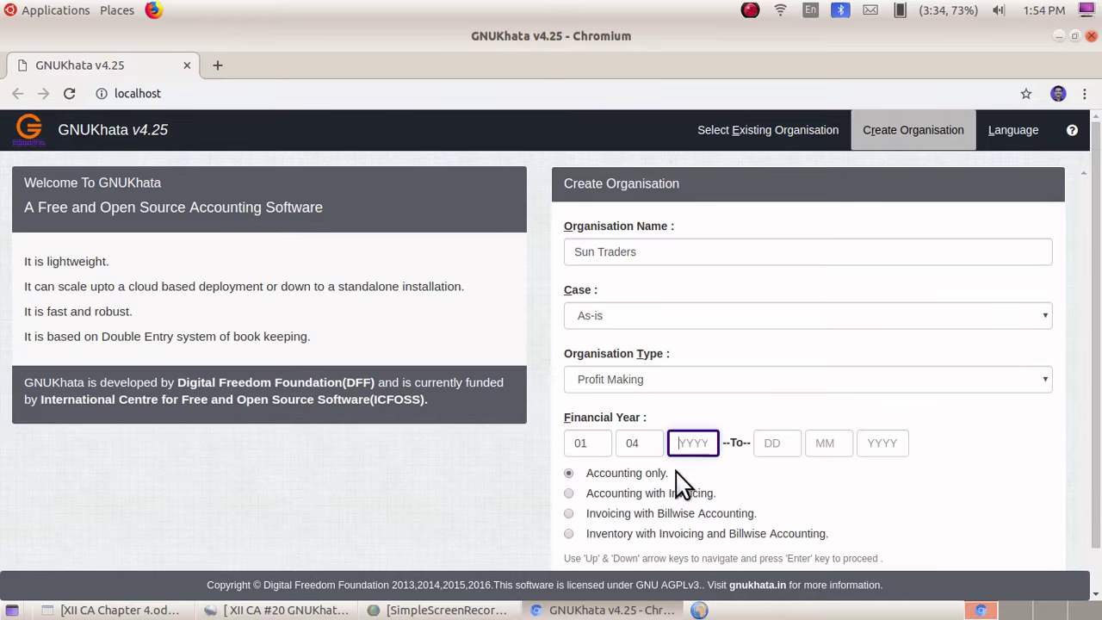
text(042020)
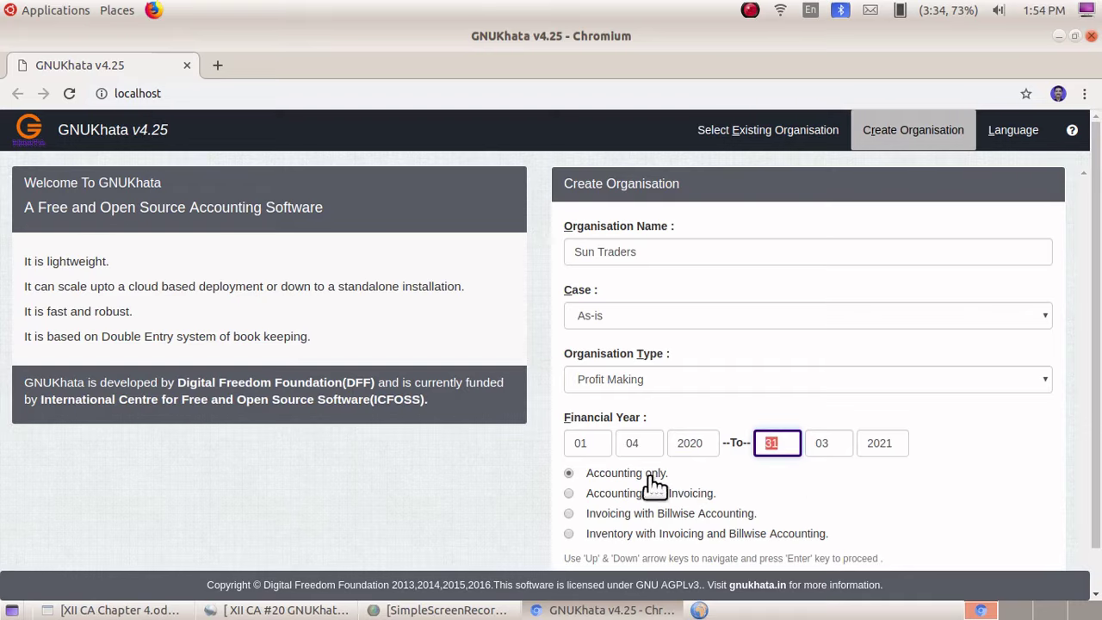
scroll(621, 496, down, 1)
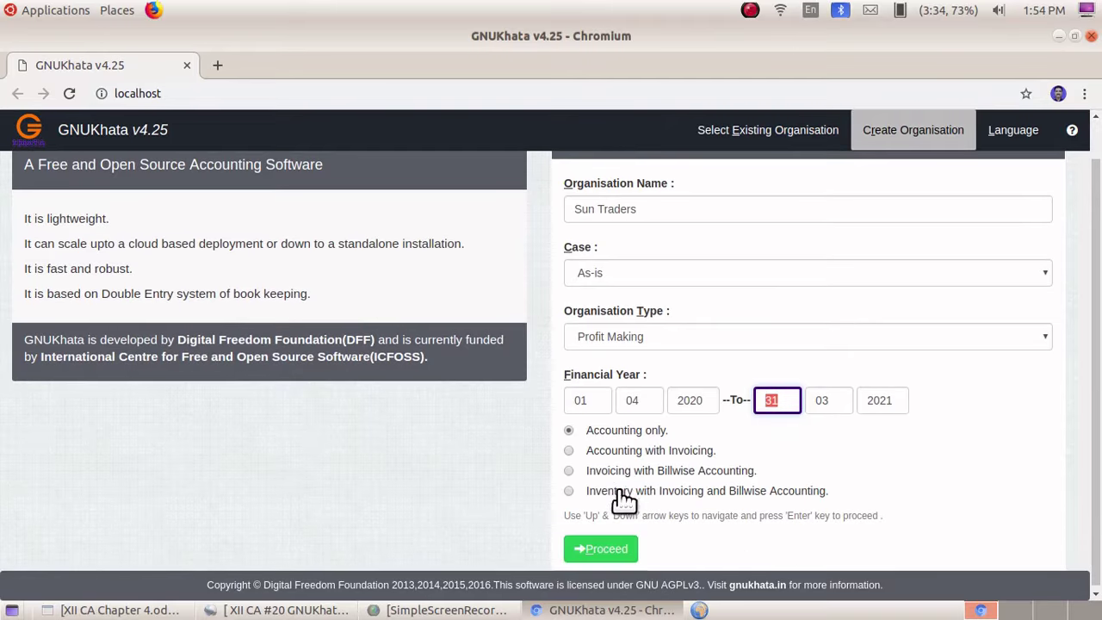
click(607, 551)
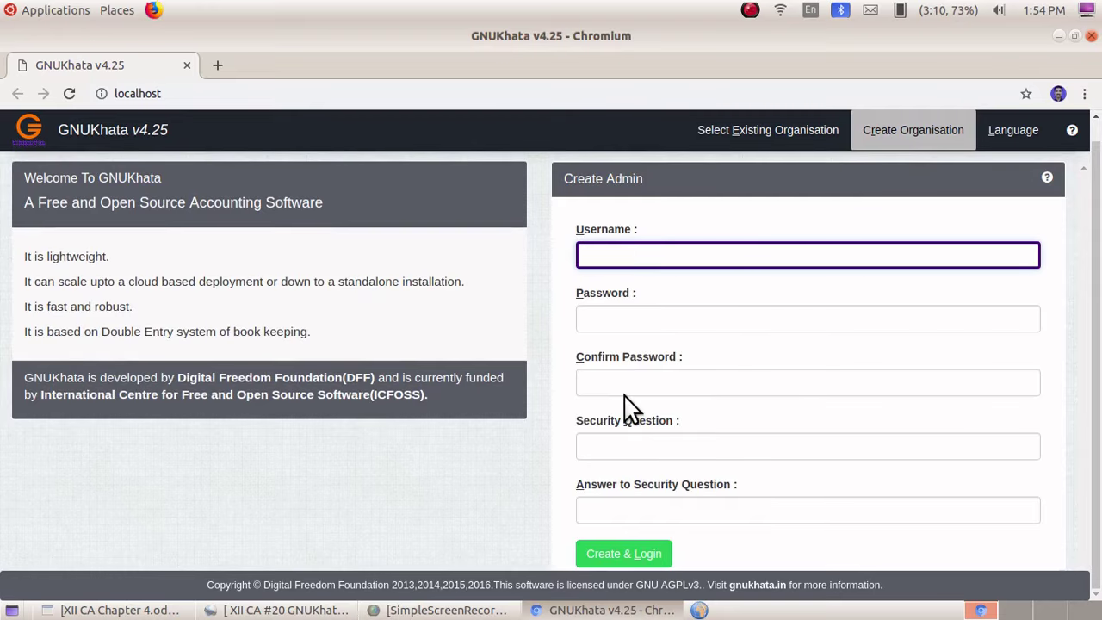
- Create the admin with username, password, security question 'name' and its answer, then log in
text(manoj)
click(609, 320)
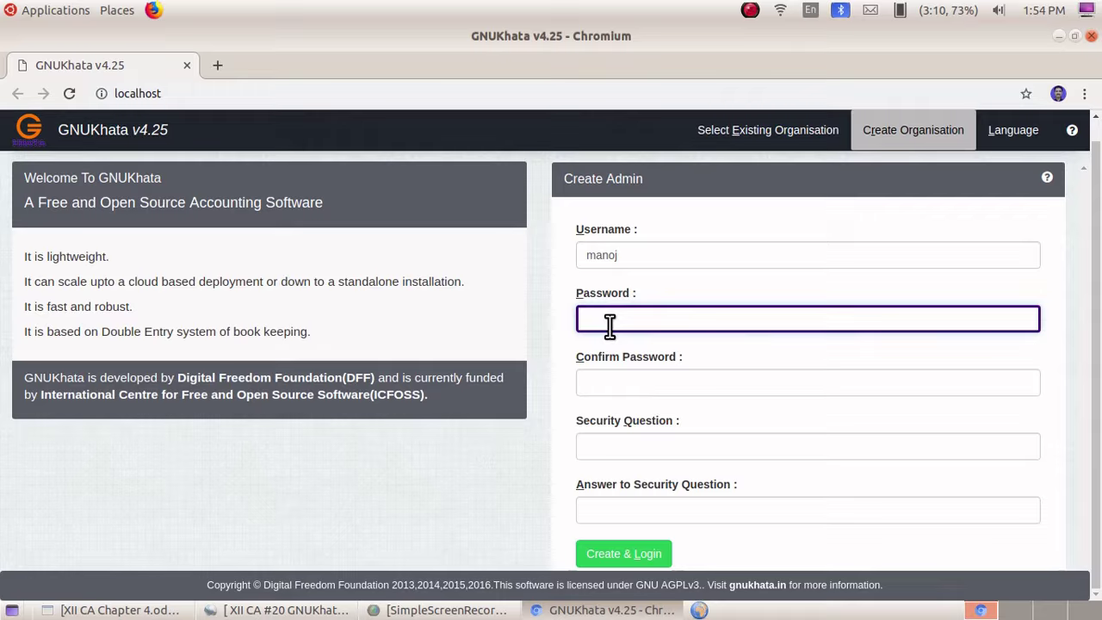
click(596, 382)
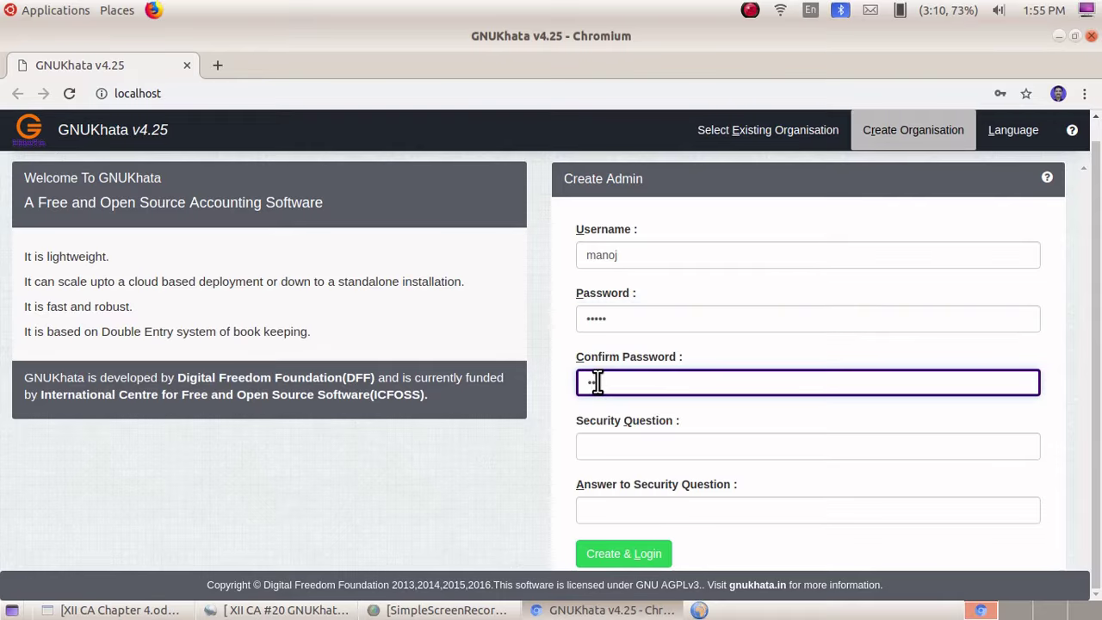
click(604, 444)
text(n)
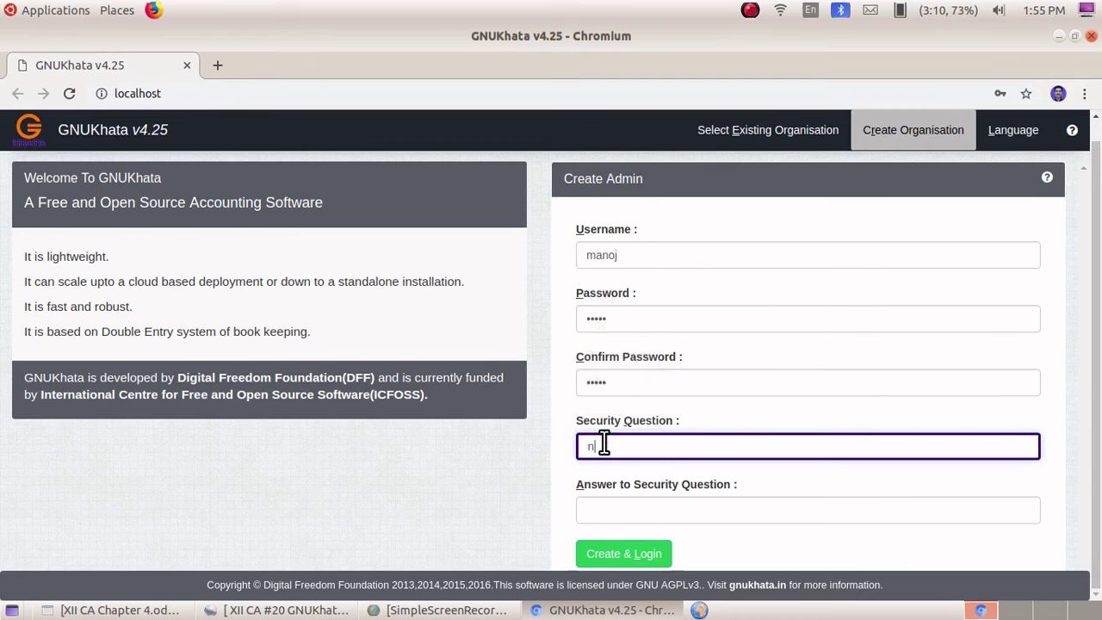
text(ame)
click(599, 508)
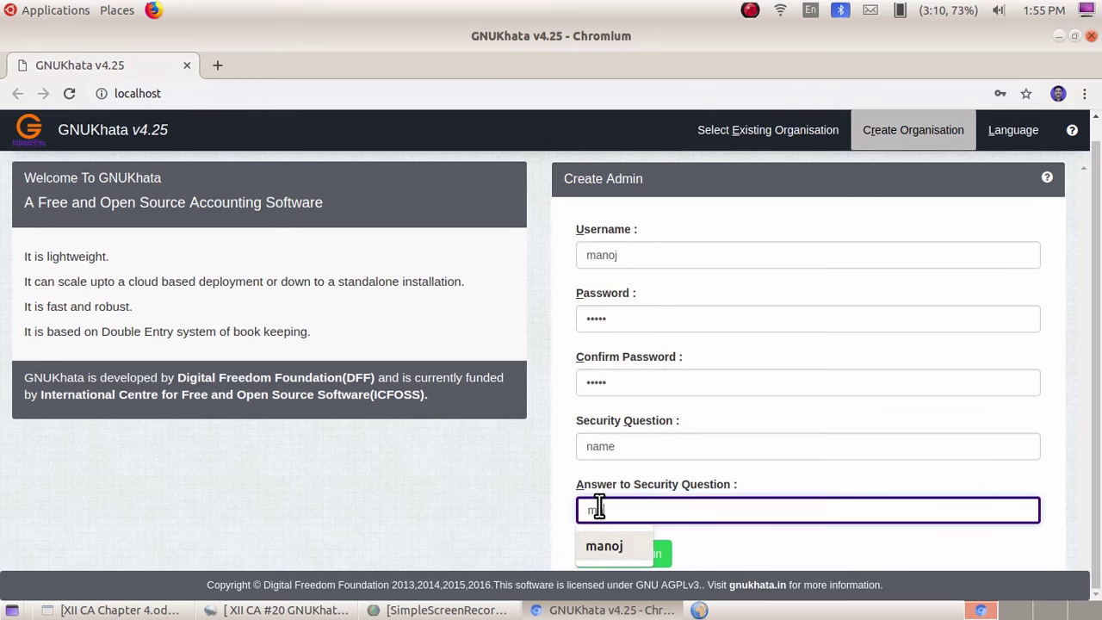
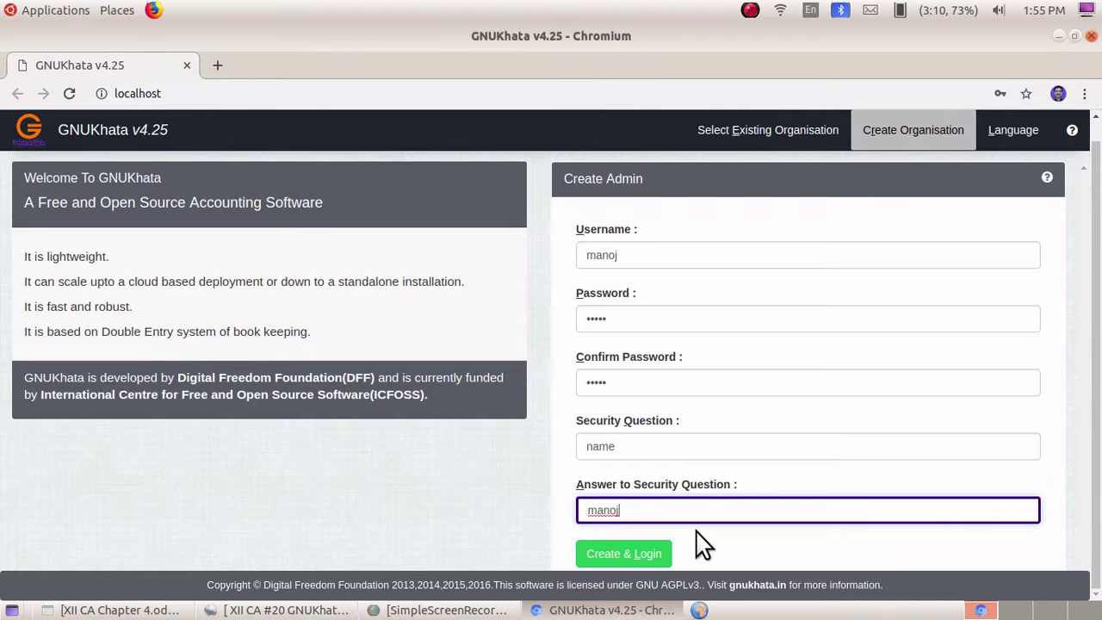
click(608, 554)
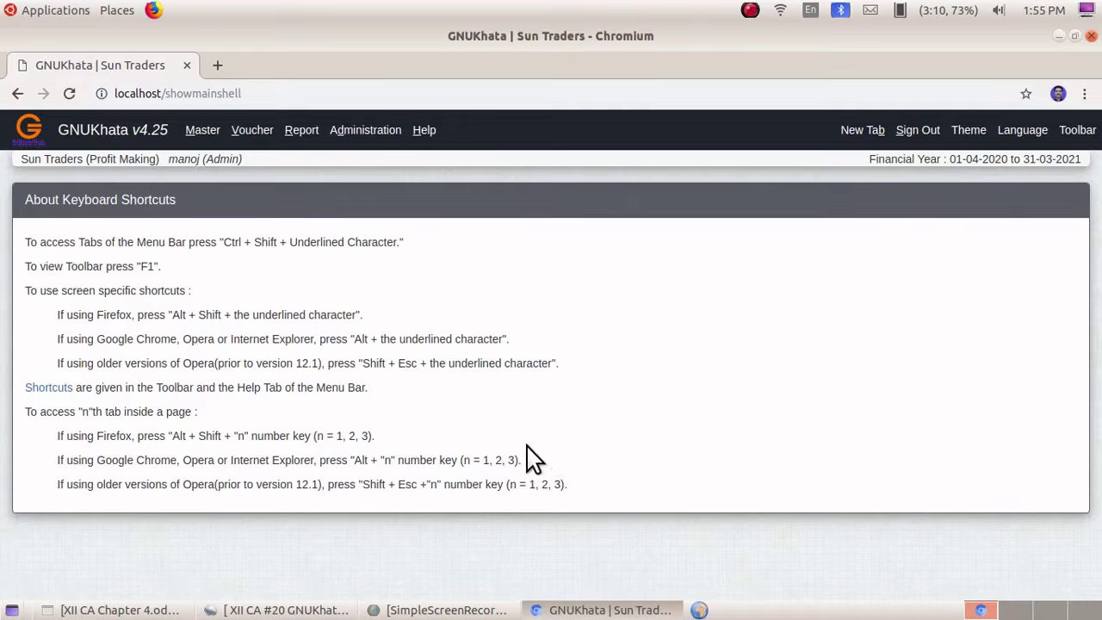
- Open Master > Create Account and choose Current Assets as the group
click(205, 136)
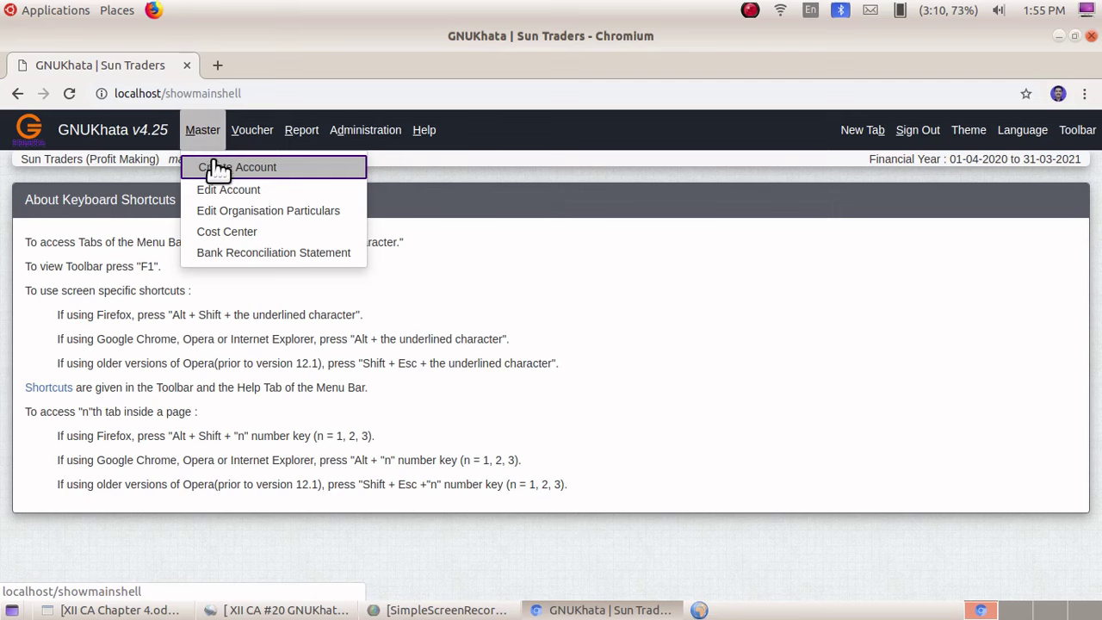
click(222, 170)
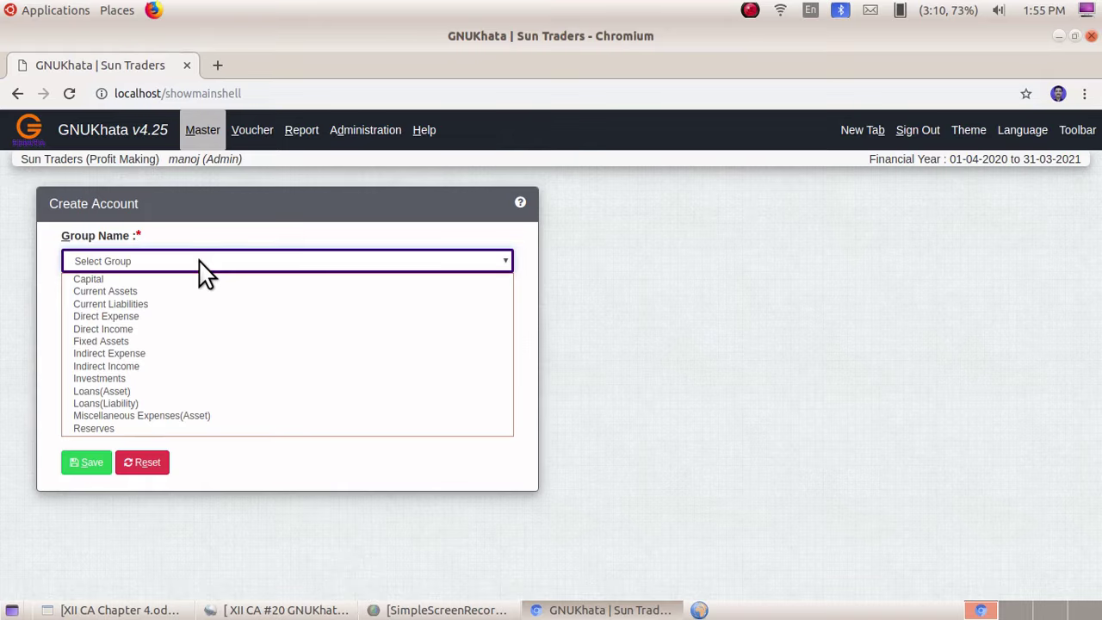
click(132, 291)
- Save a new account named 'cash' under Current Assets with sub-group Cash
click(122, 320)
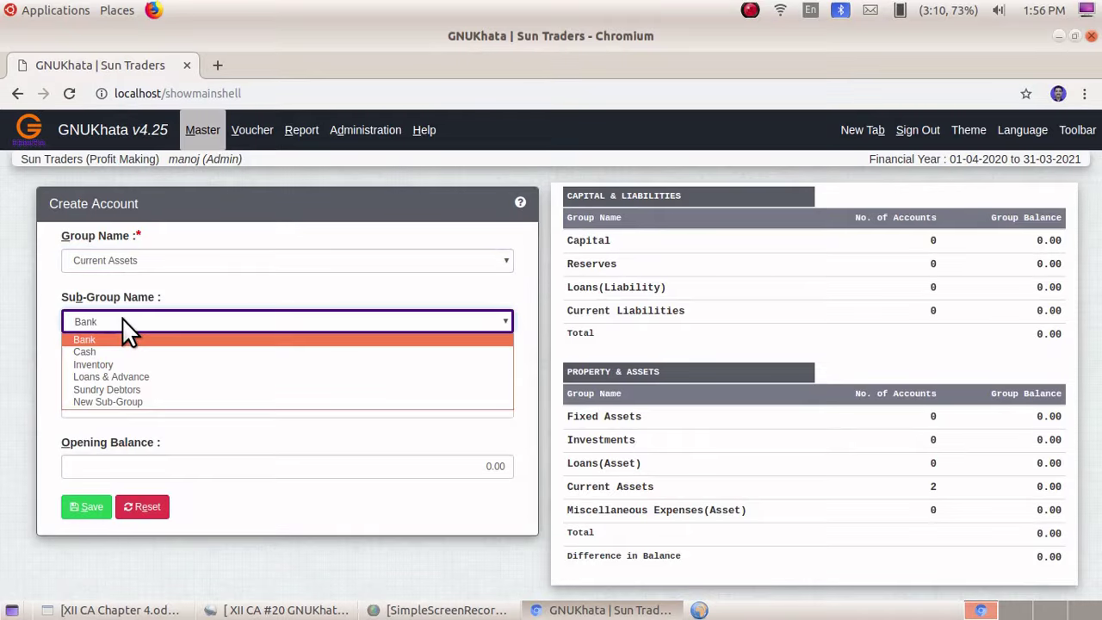
click(124, 349)
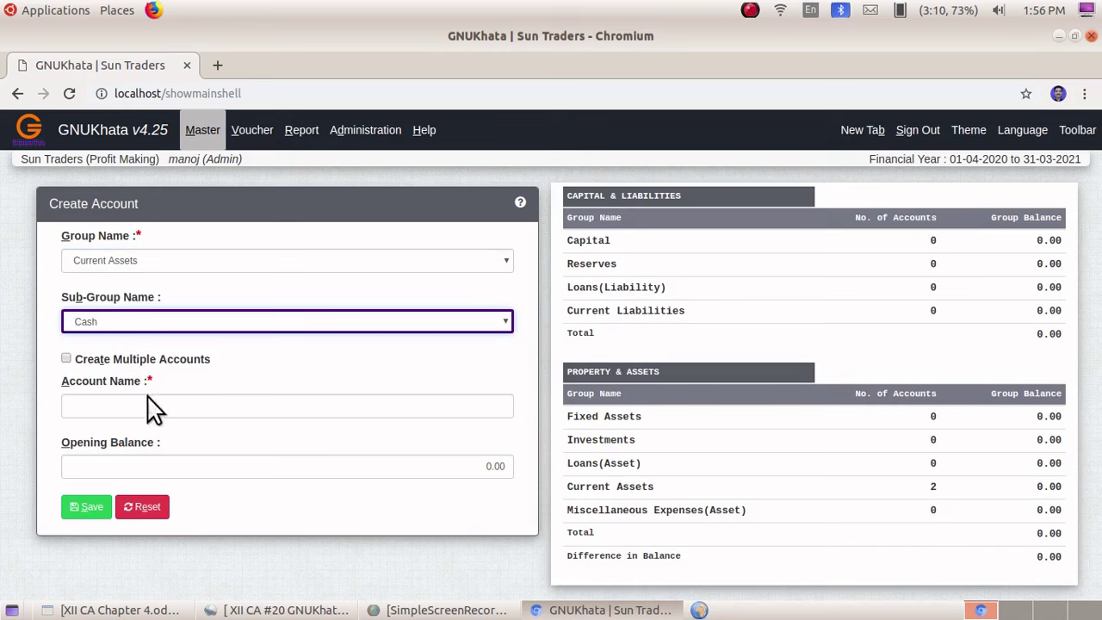
click(121, 405)
text(c)
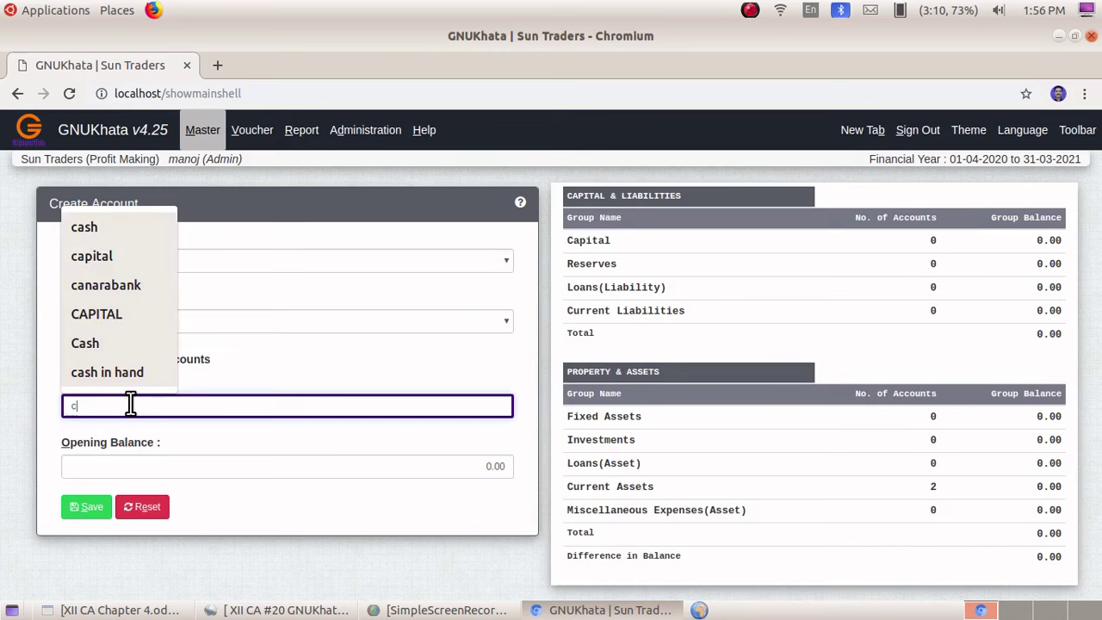
text(ash)
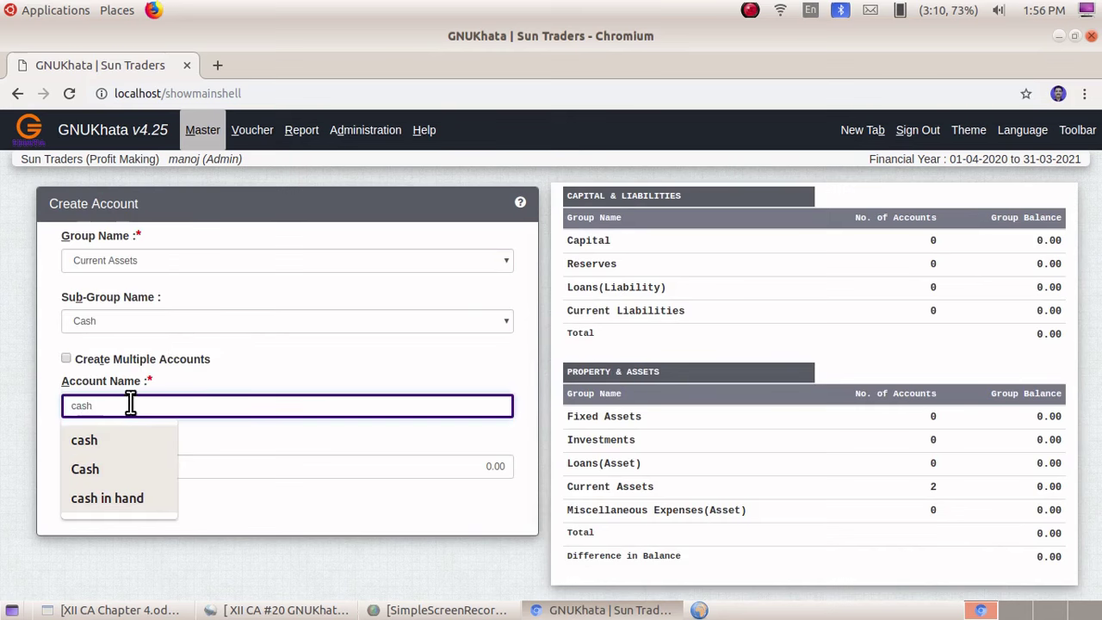
click(370, 451)
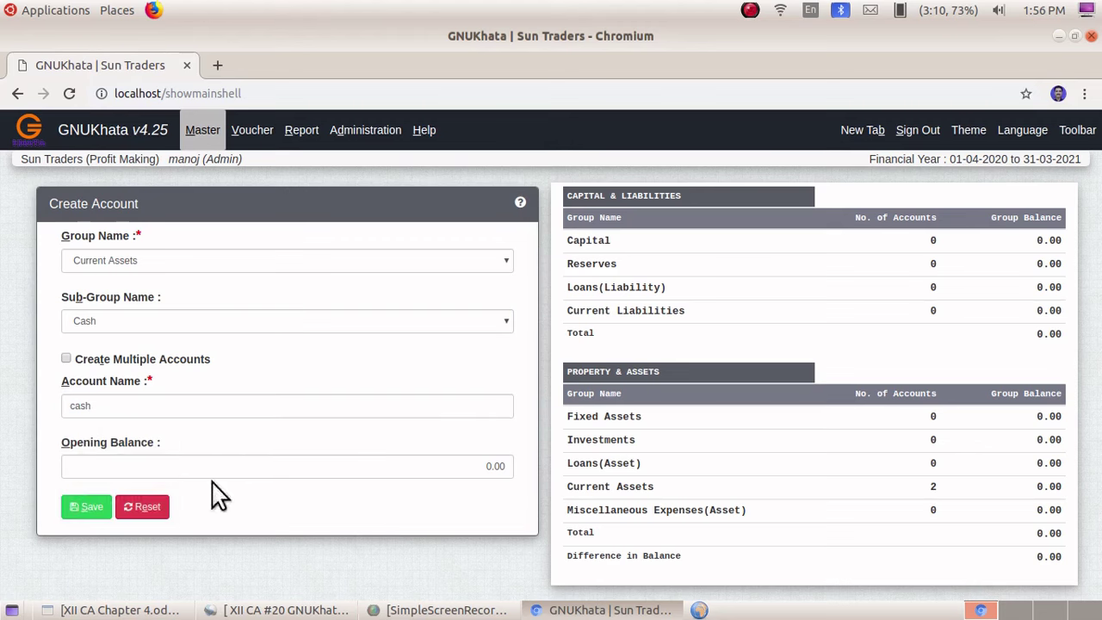
click(82, 509)
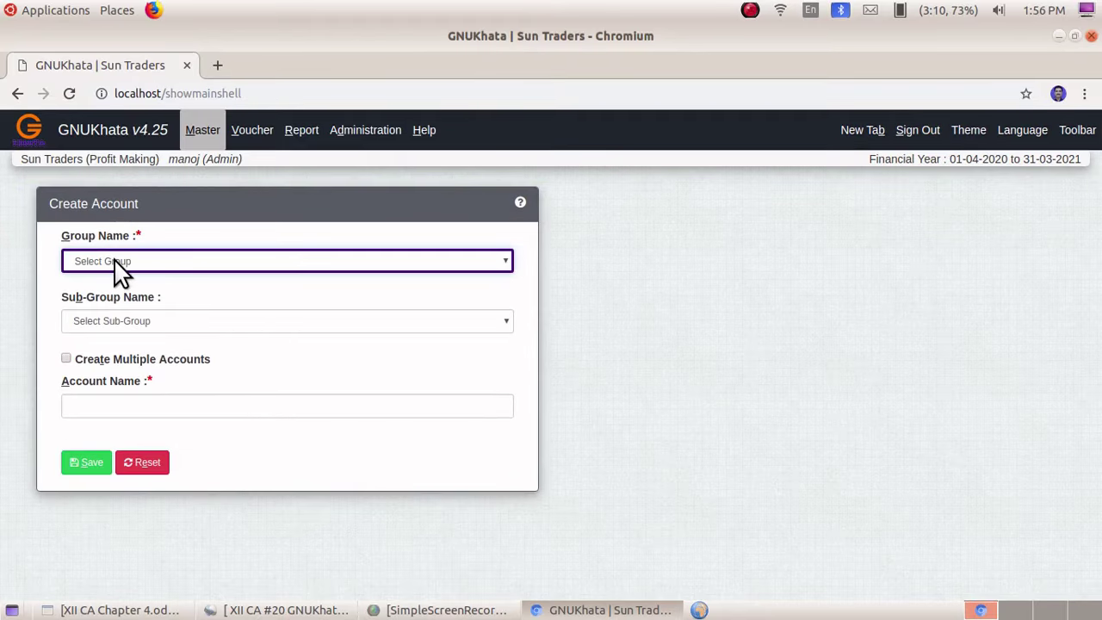
- Save the Capital account under the Capital group, then choose Fixed Assets for the next account
click(115, 262)
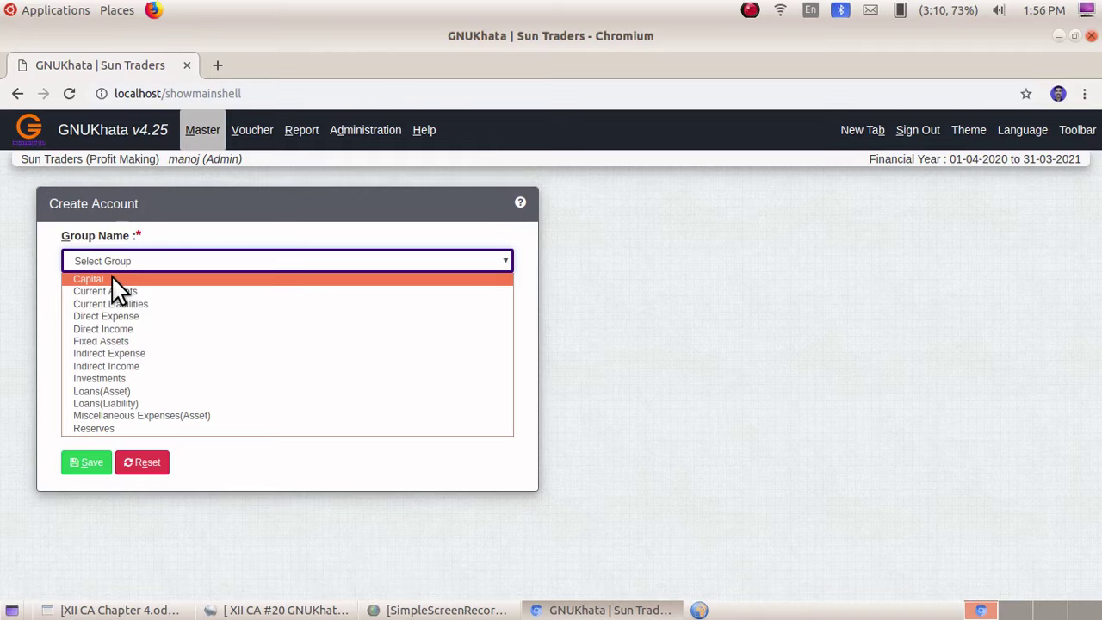
click(111, 276)
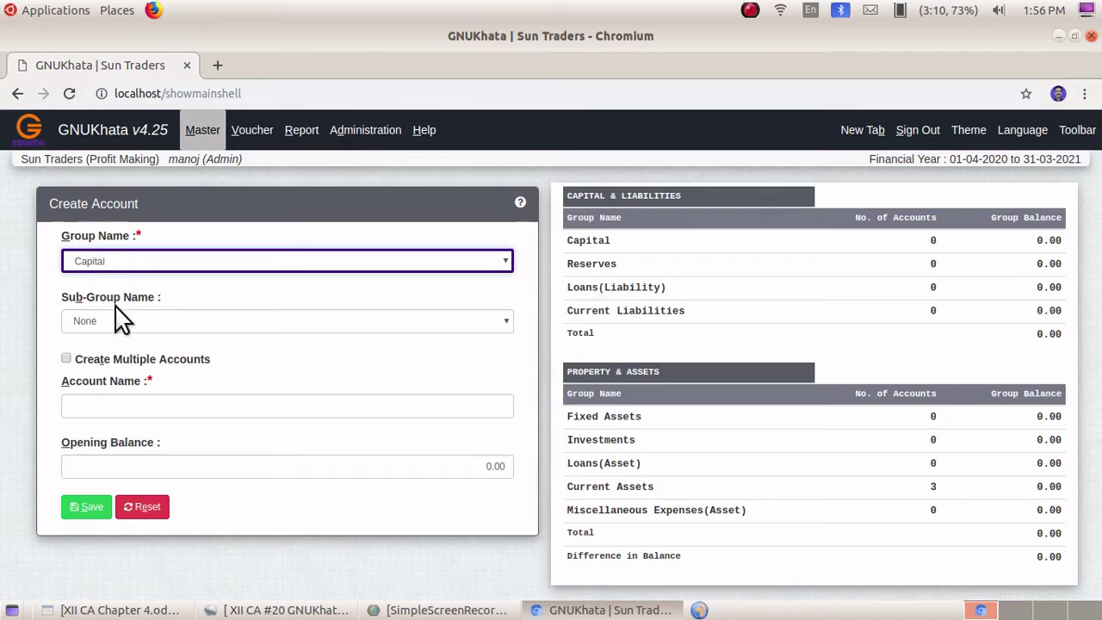
click(103, 406)
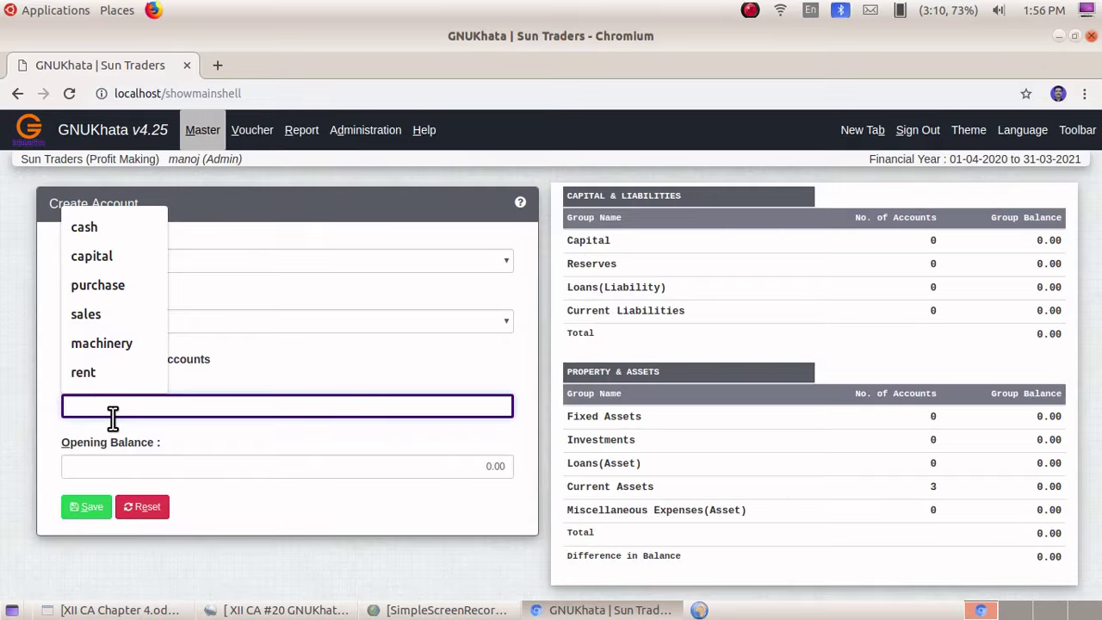
text(Capi)
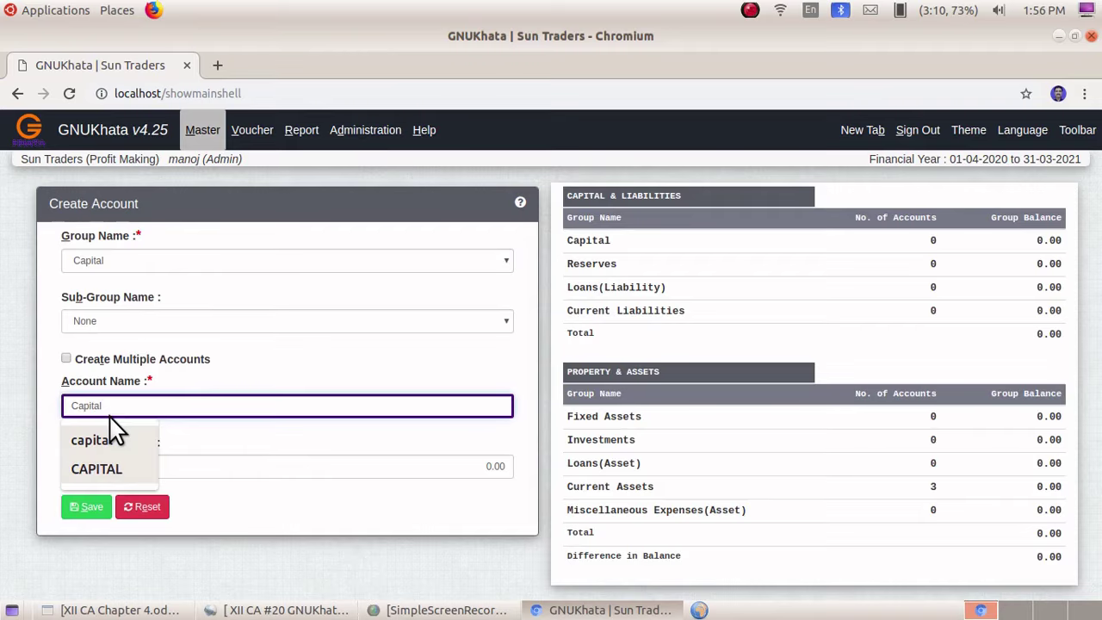
text(tal)
click(190, 449)
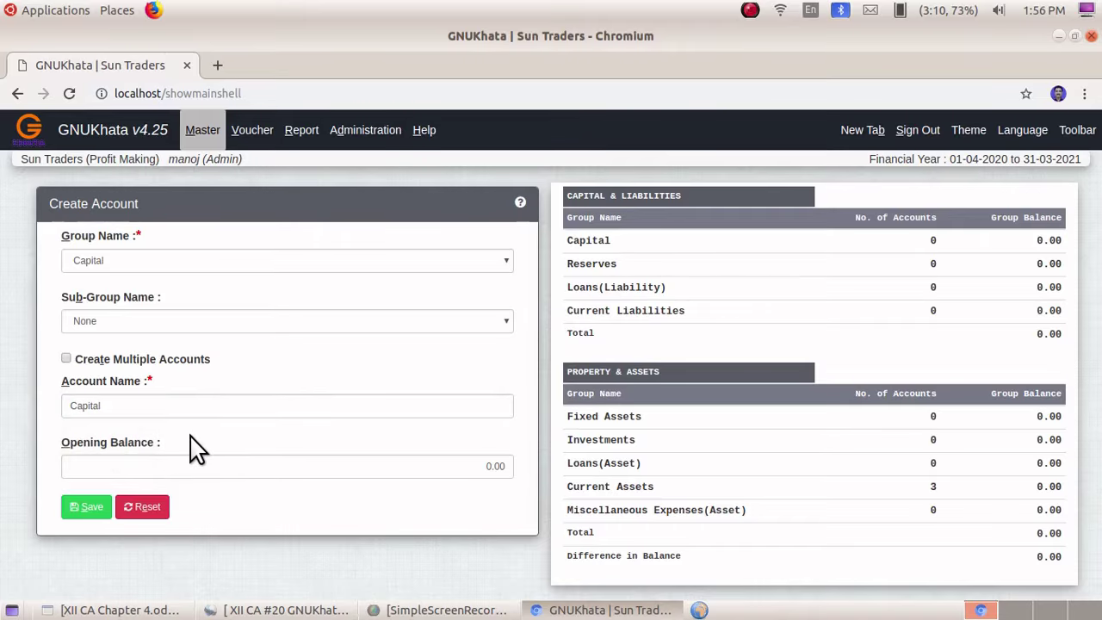
click(67, 510)
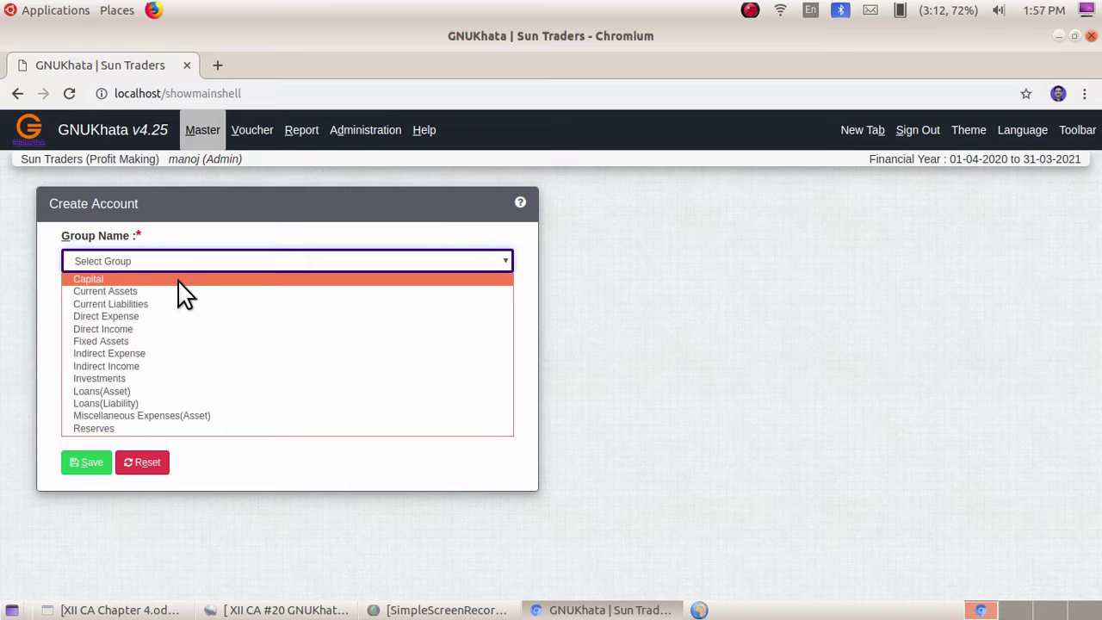
click(129, 341)
- Save the Machinery account under Fixed Assets in the Plant & Machinery sub-group
click(133, 316)
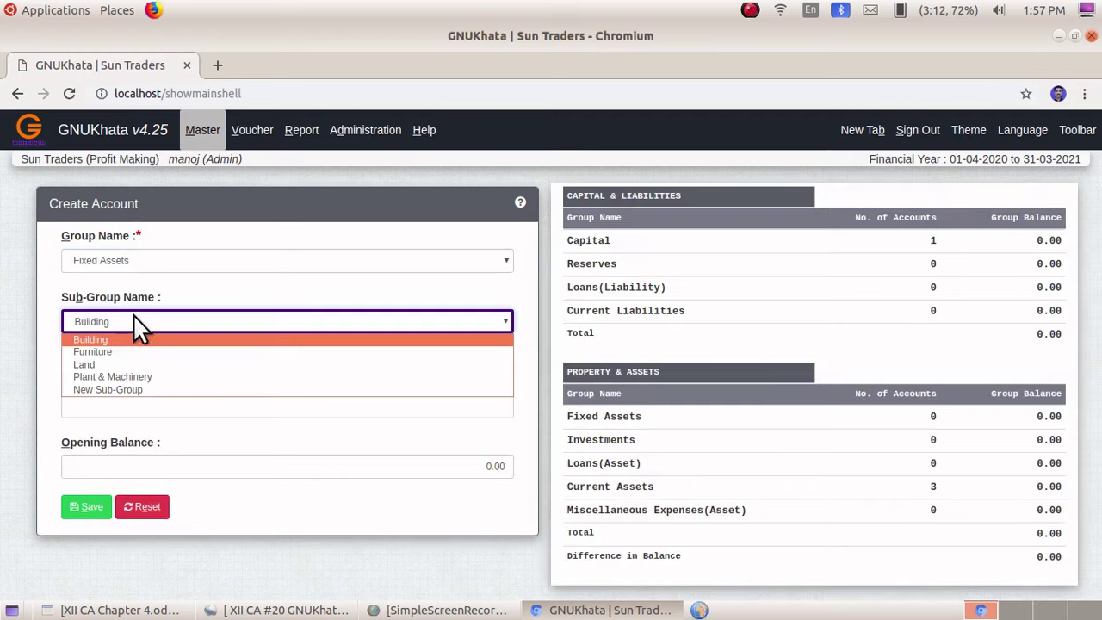
click(140, 376)
click(98, 403)
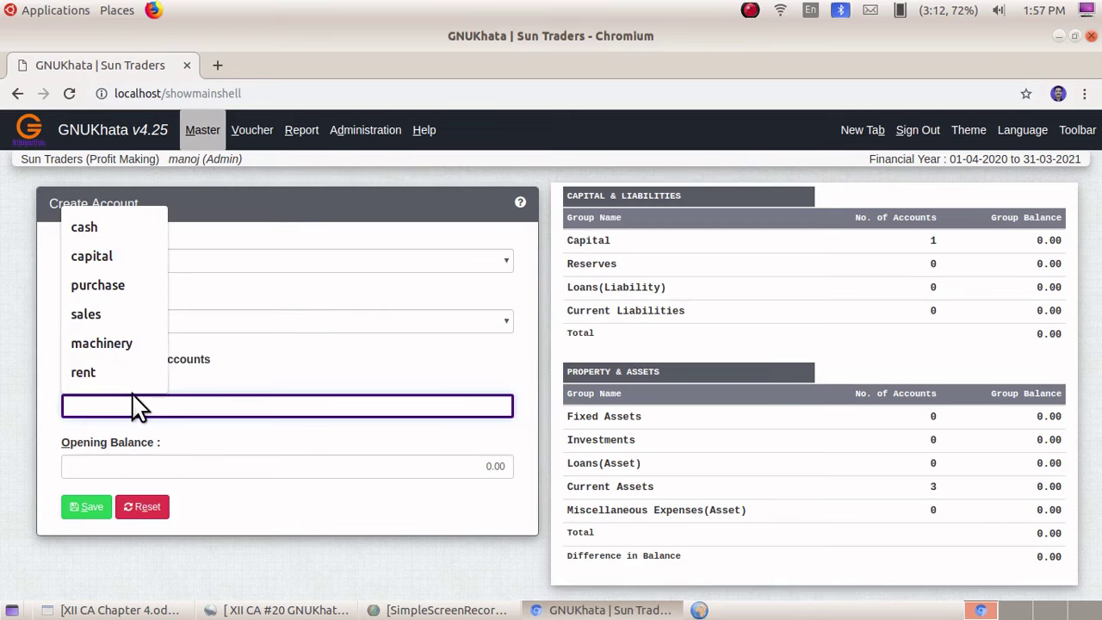
text(Machinery)
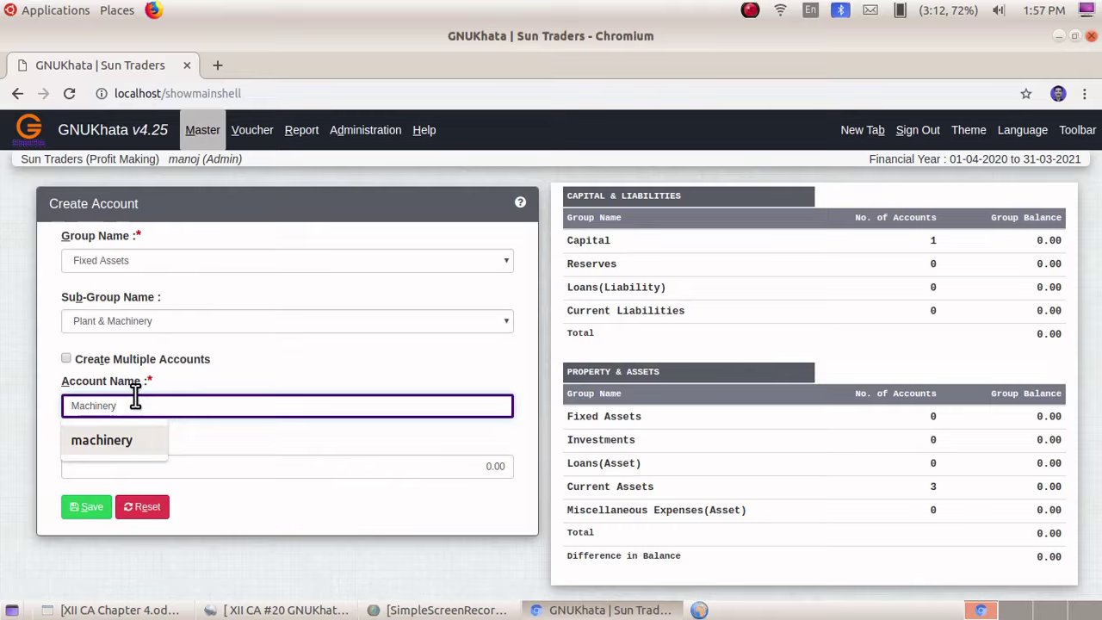
click(84, 506)
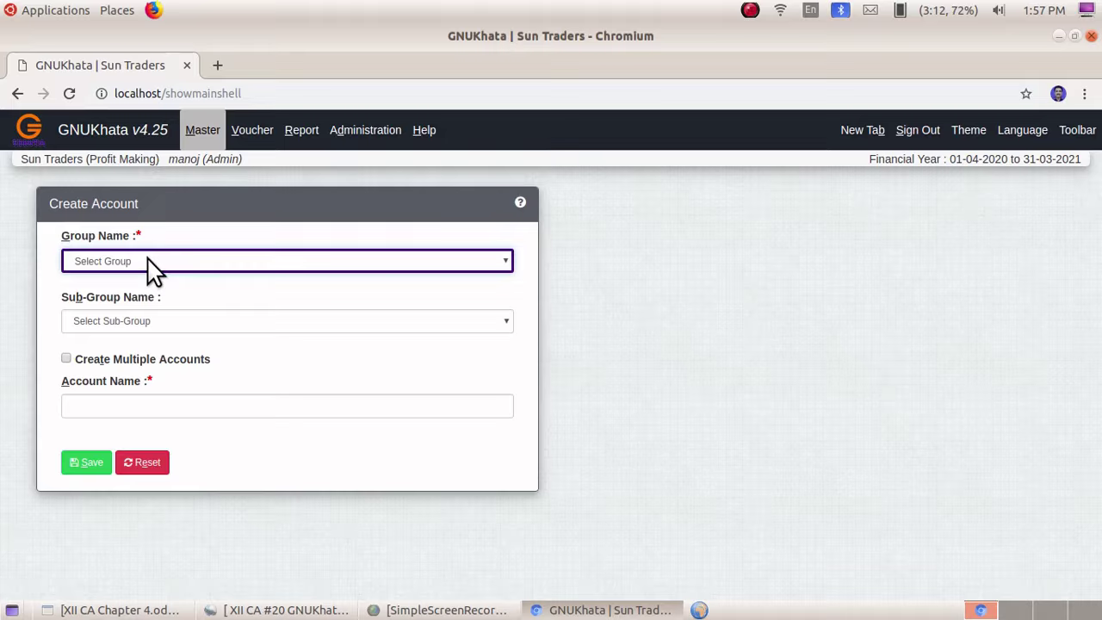
- Save a Purchase account under the Direct Expense group with no sub-group
click(153, 271)
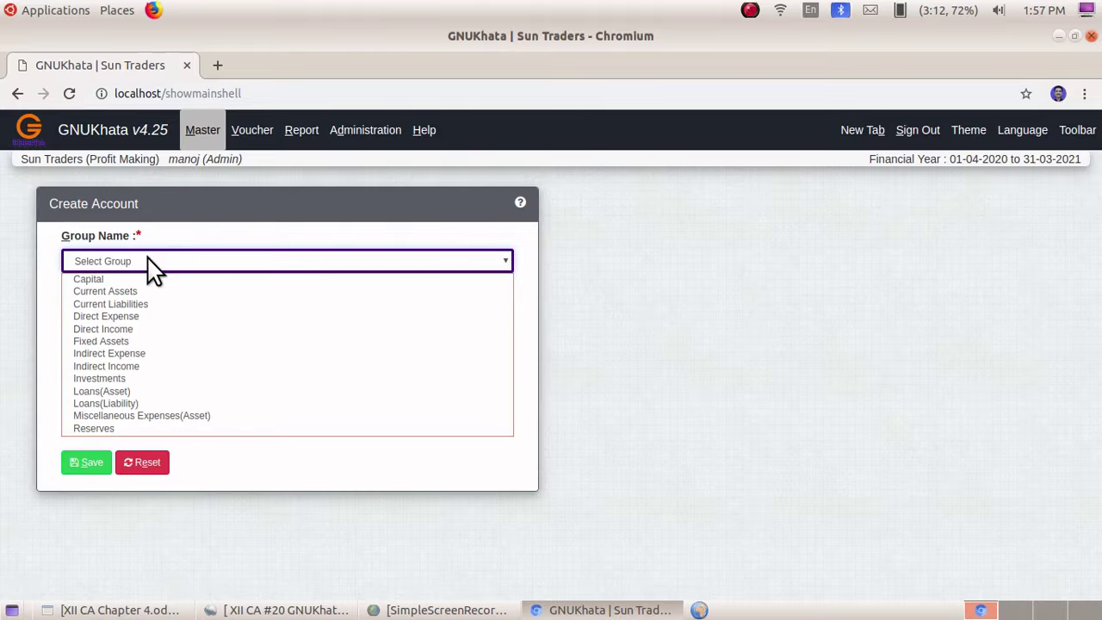
click(128, 316)
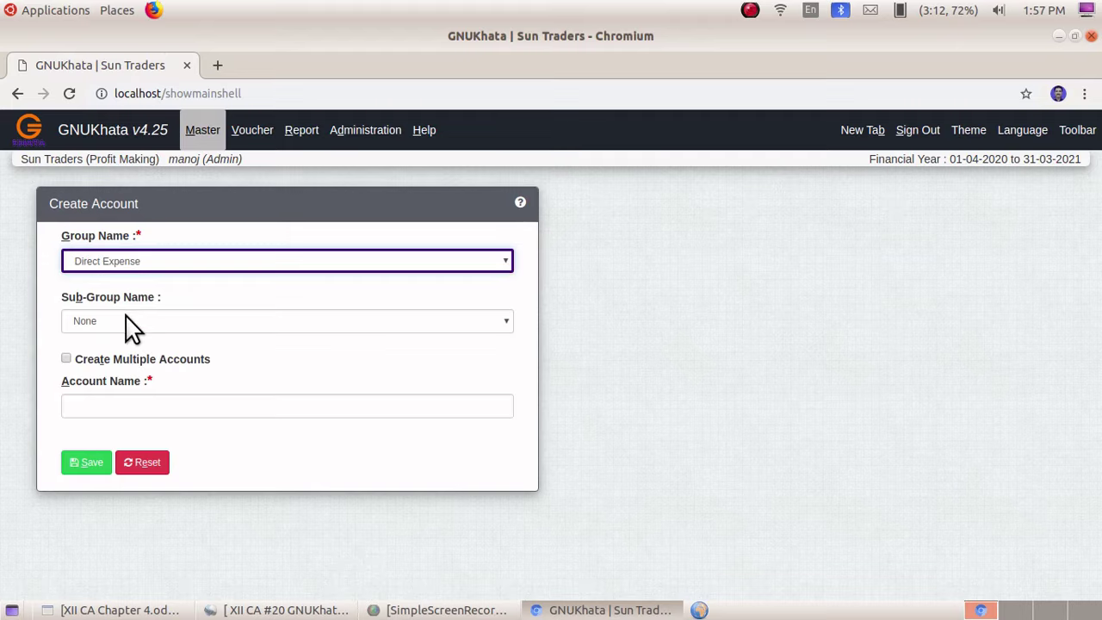
click(105, 404)
text(Purchase)
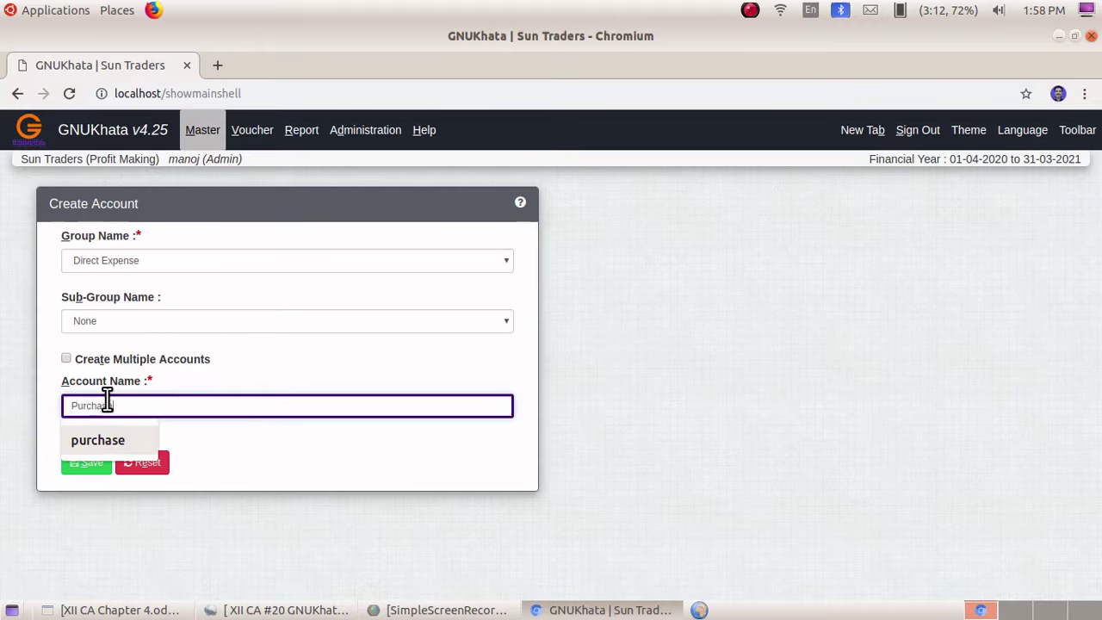
click(89, 470)
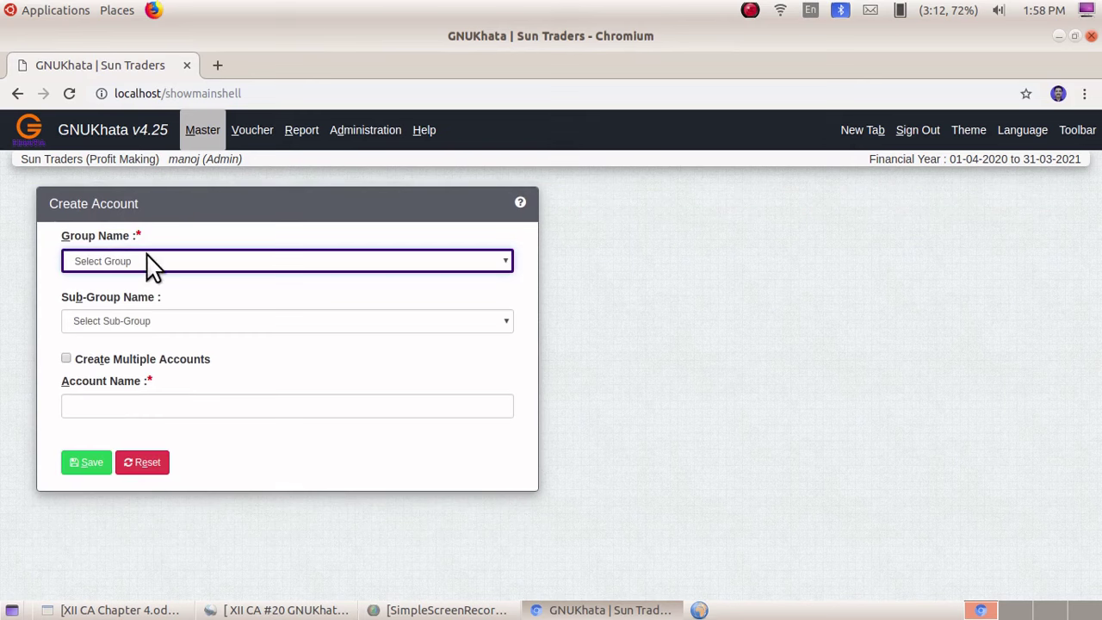
- Save the supplier's account under Current Liabilities, sub-group Sundry Creditors for Purchase
click(147, 263)
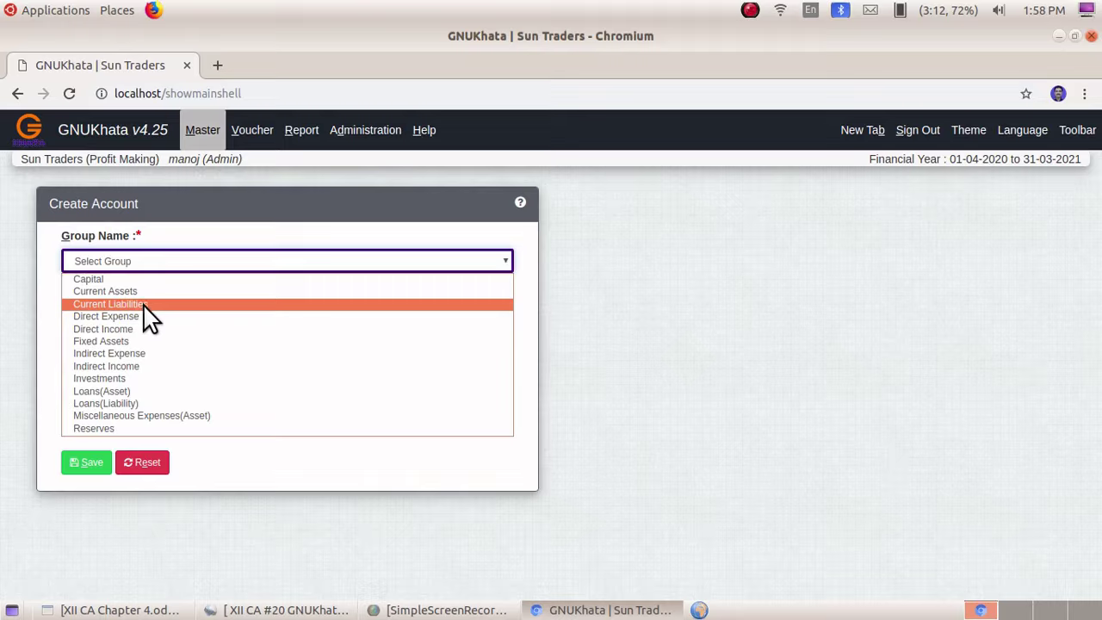
click(144, 305)
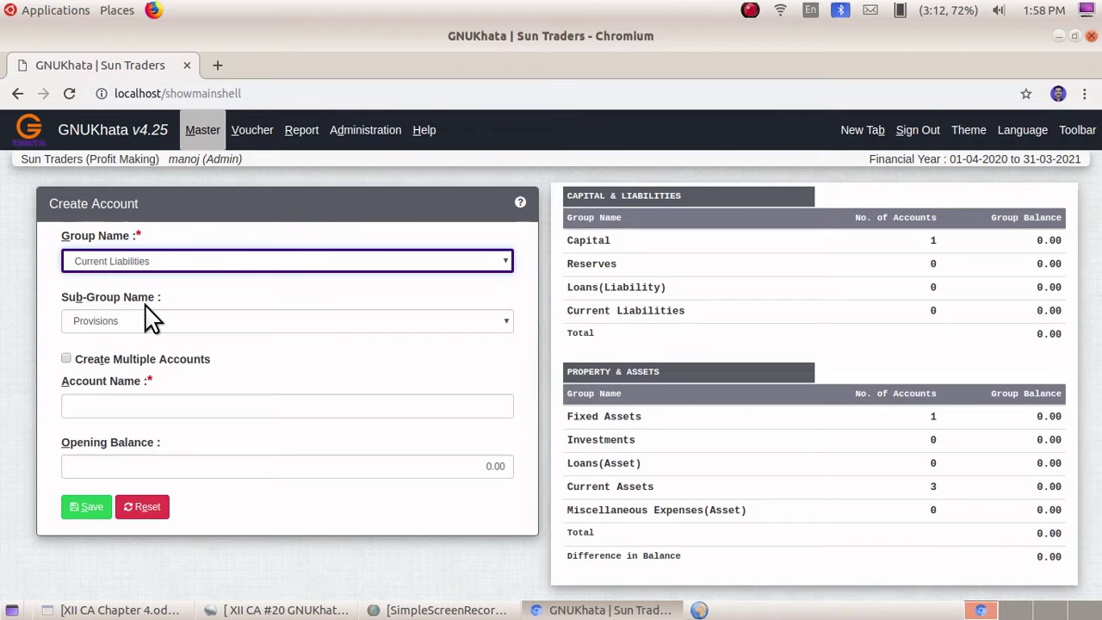
click(144, 320)
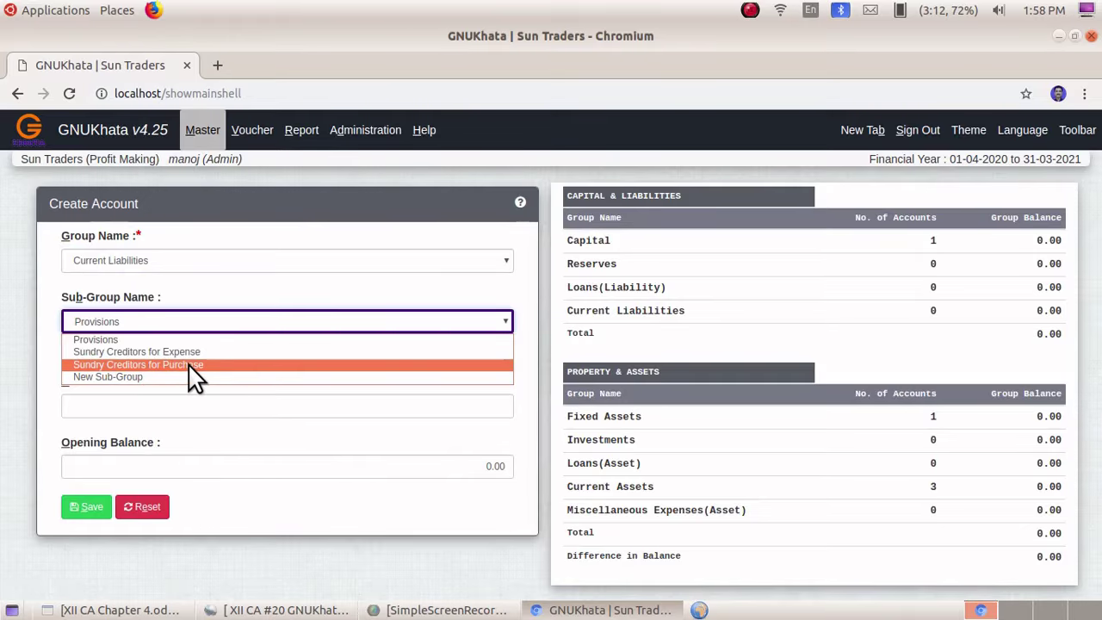
click(194, 365)
click(102, 404)
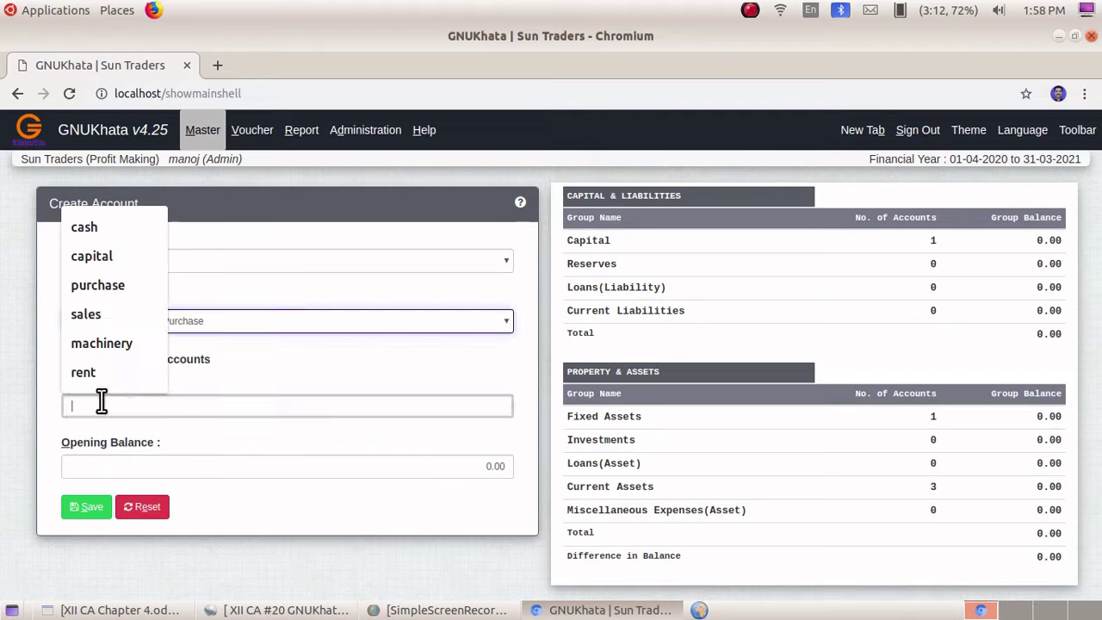
text(Gokul)
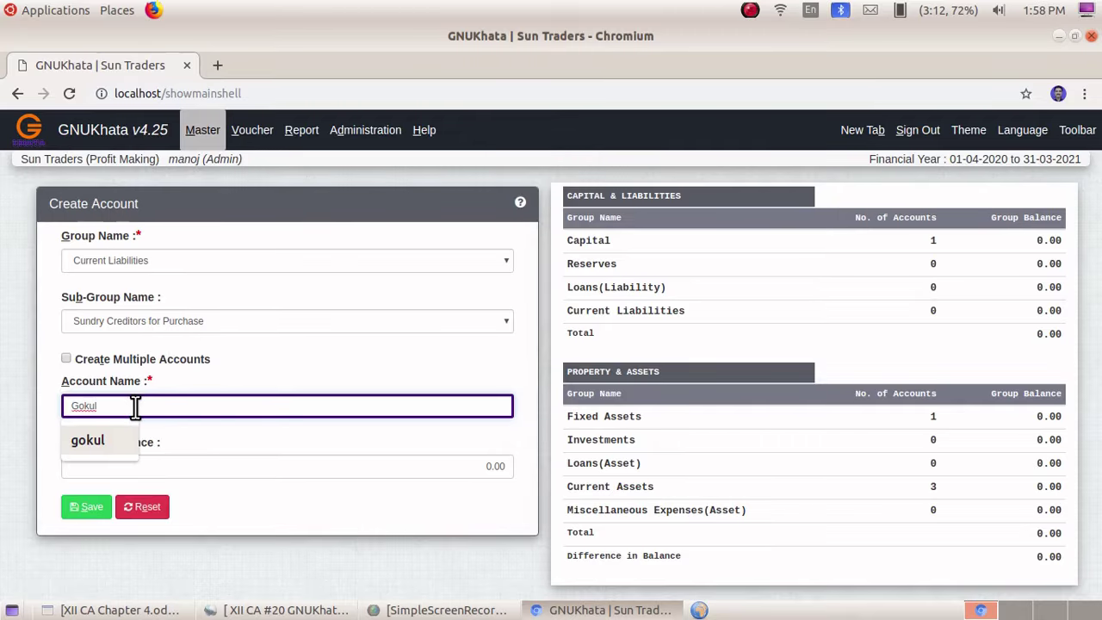
click(221, 438)
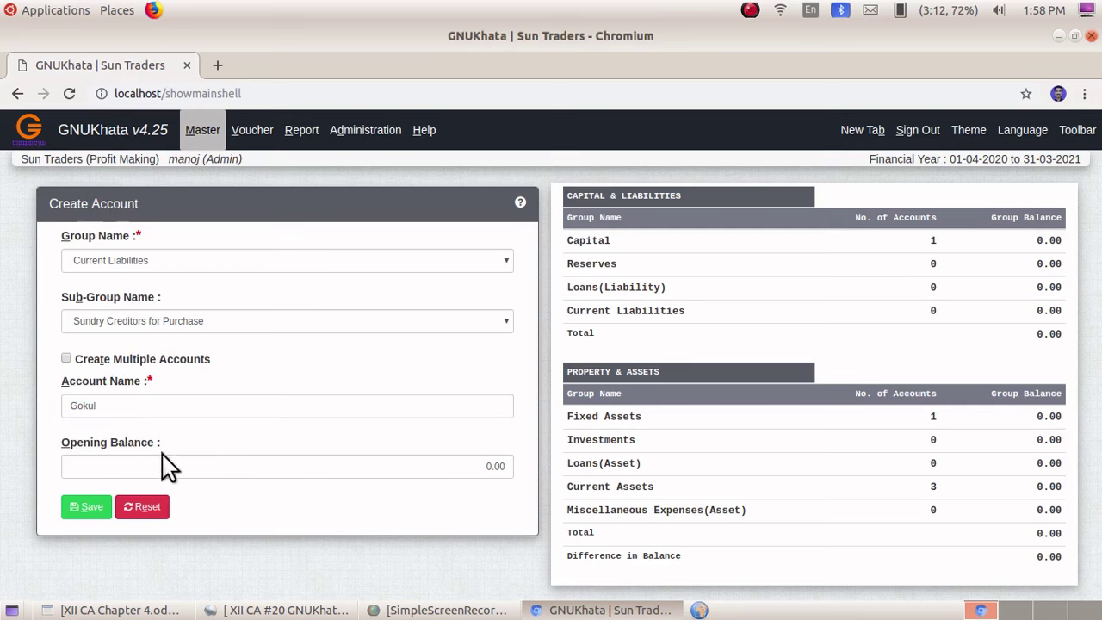
click(97, 510)
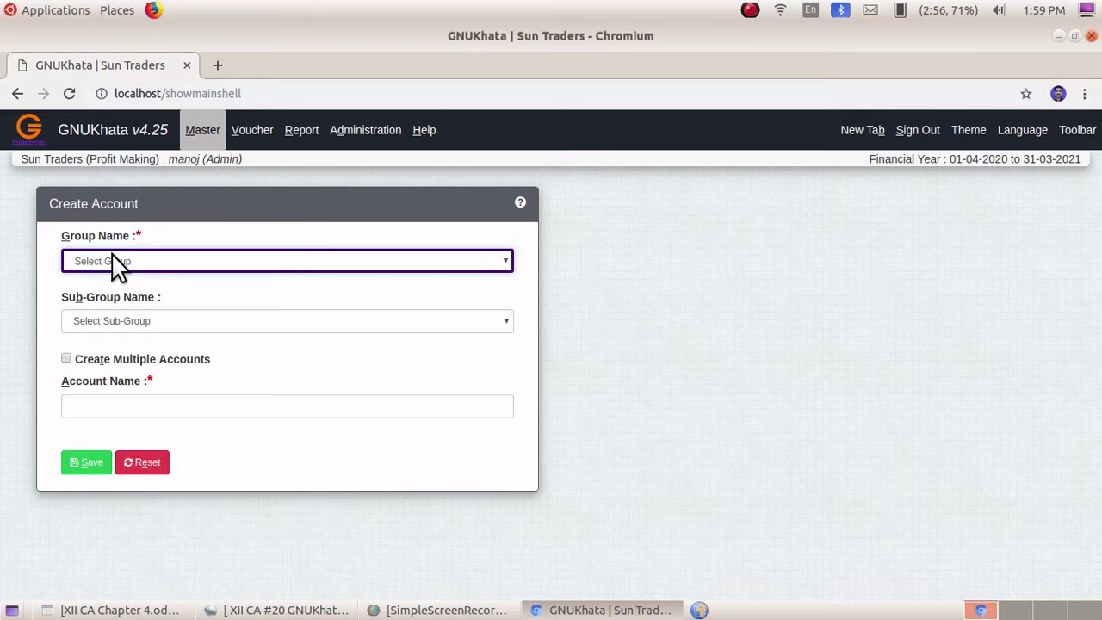
- Save a new account named Sales under the Direct Income group
click(116, 262)
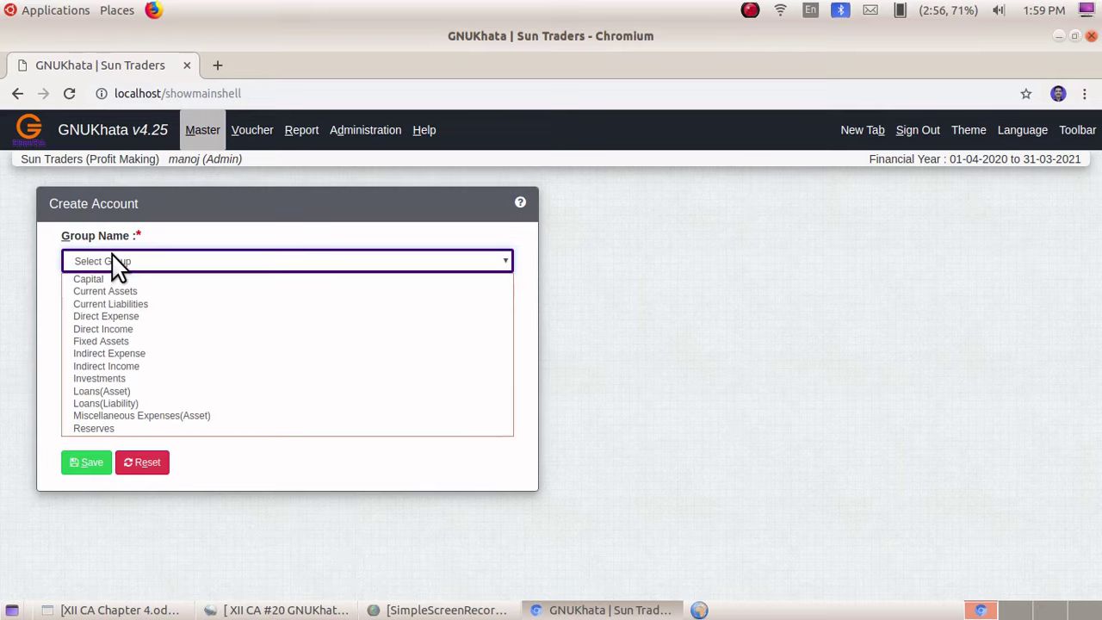
click(125, 332)
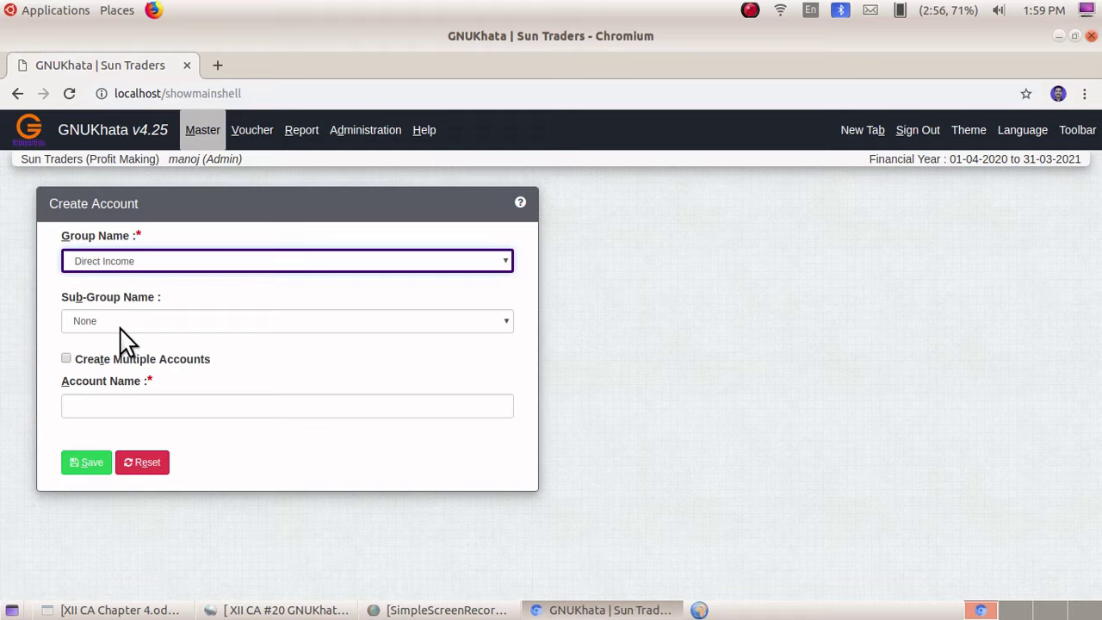
click(93, 411)
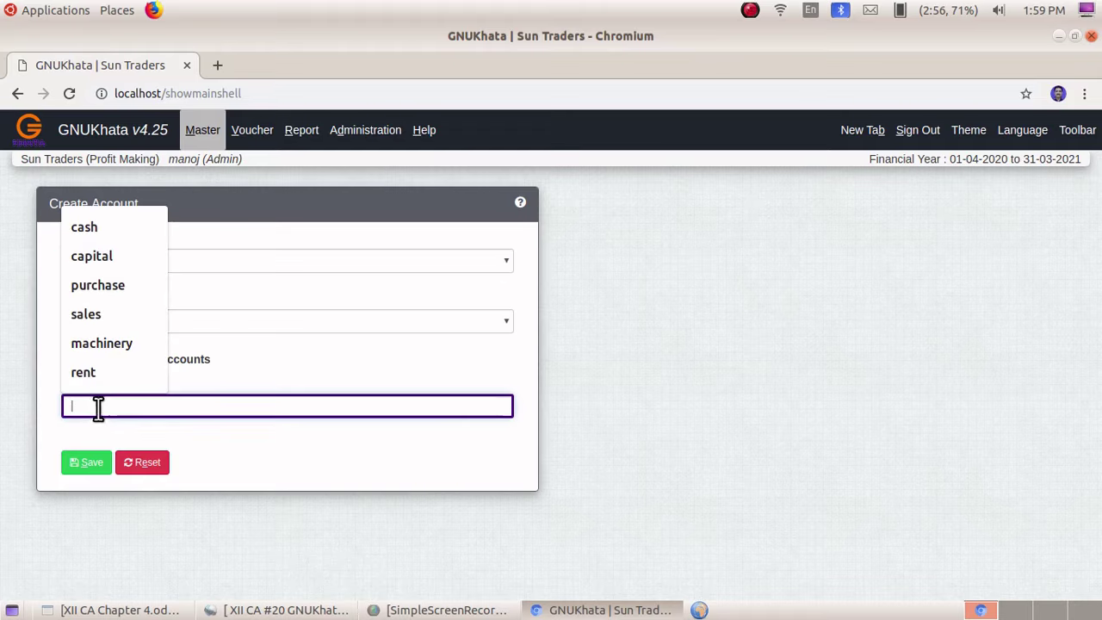
text(Sal)
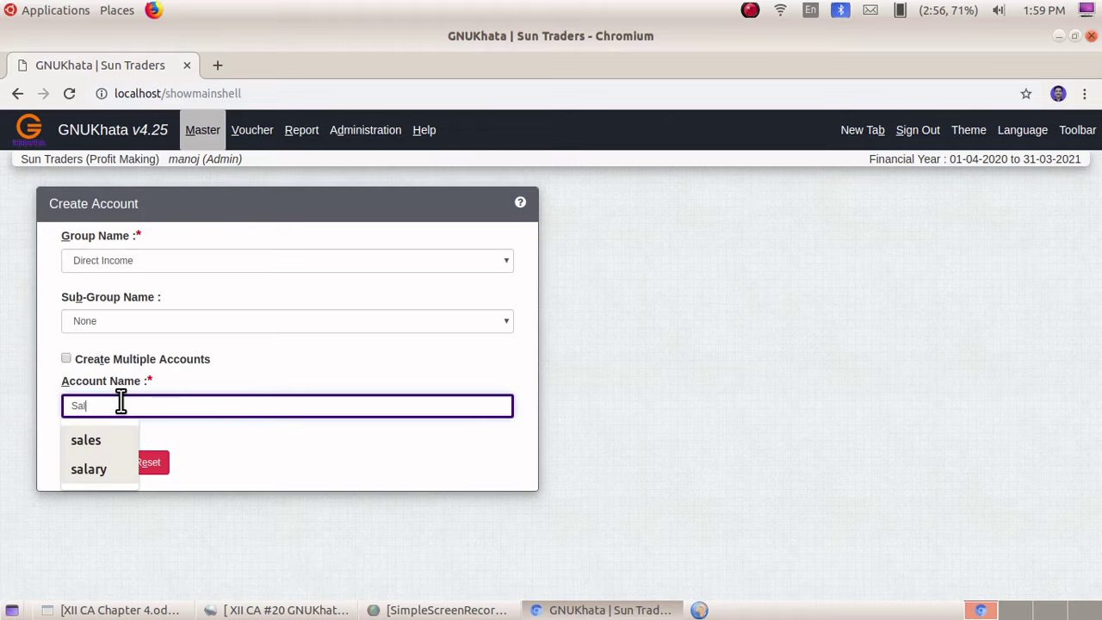
text(es)
click(98, 446)
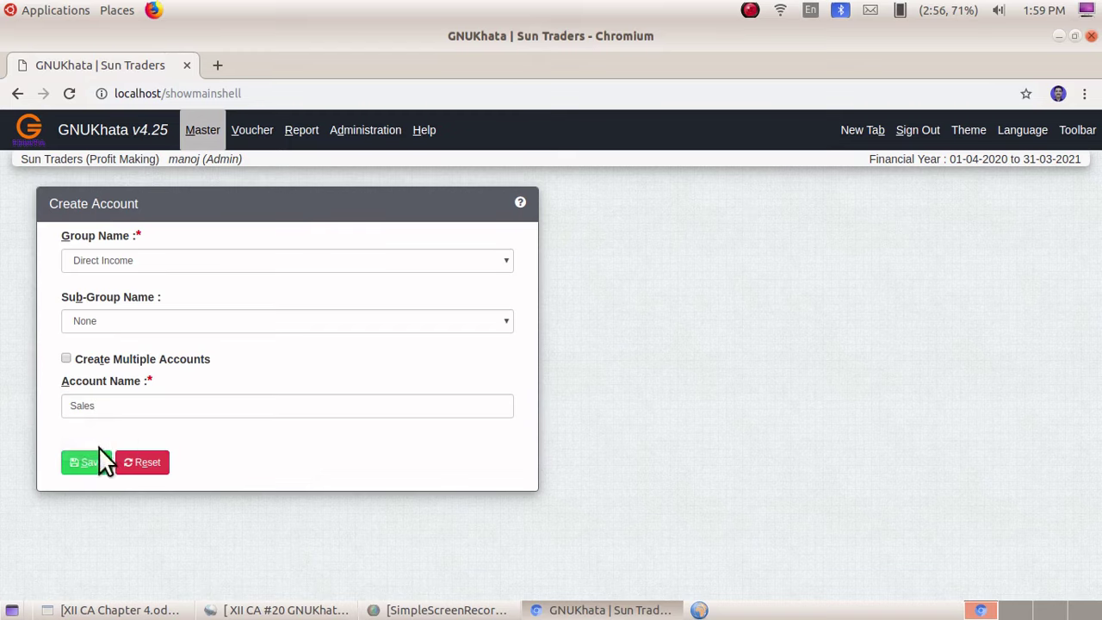
click(98, 448)
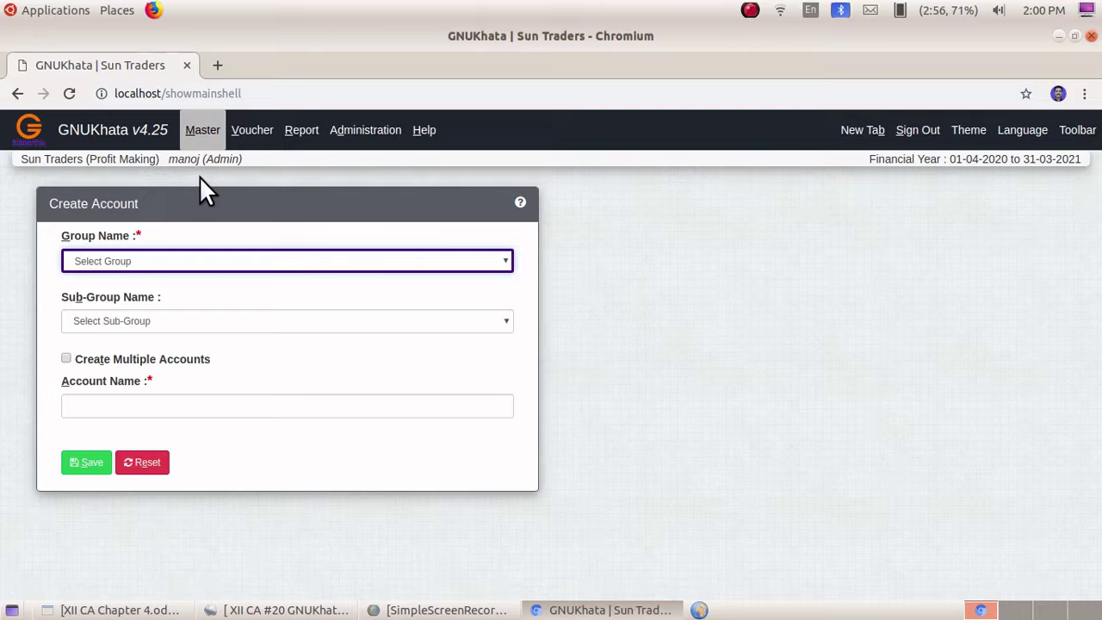
click(263, 136)
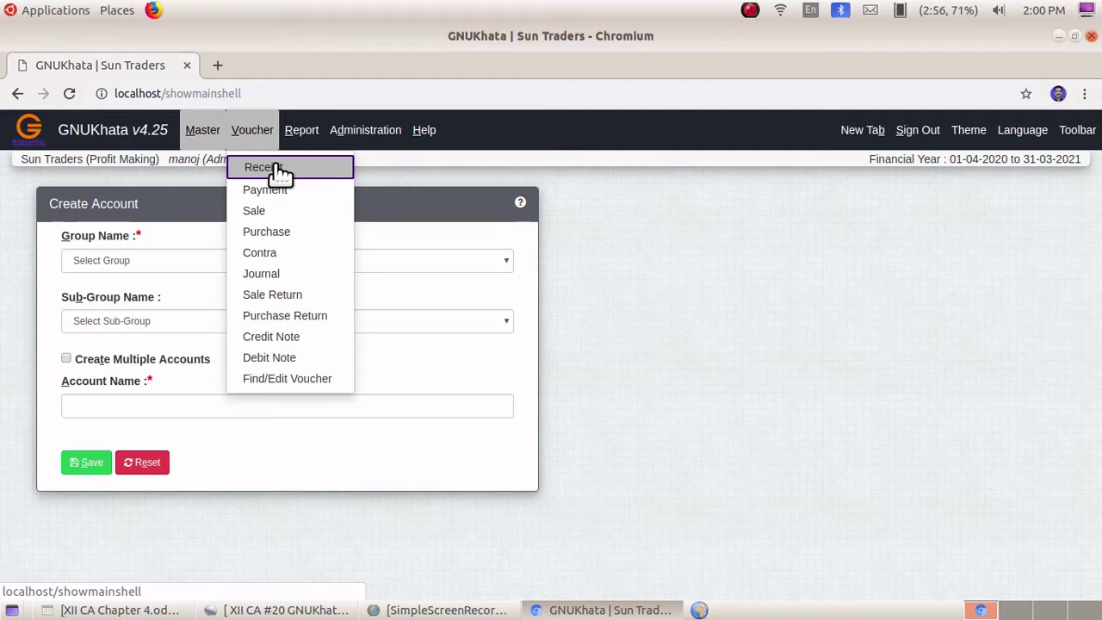
- Save receipt voucher 1 debiting cash and crediting Capital 50000
click(264, 171)
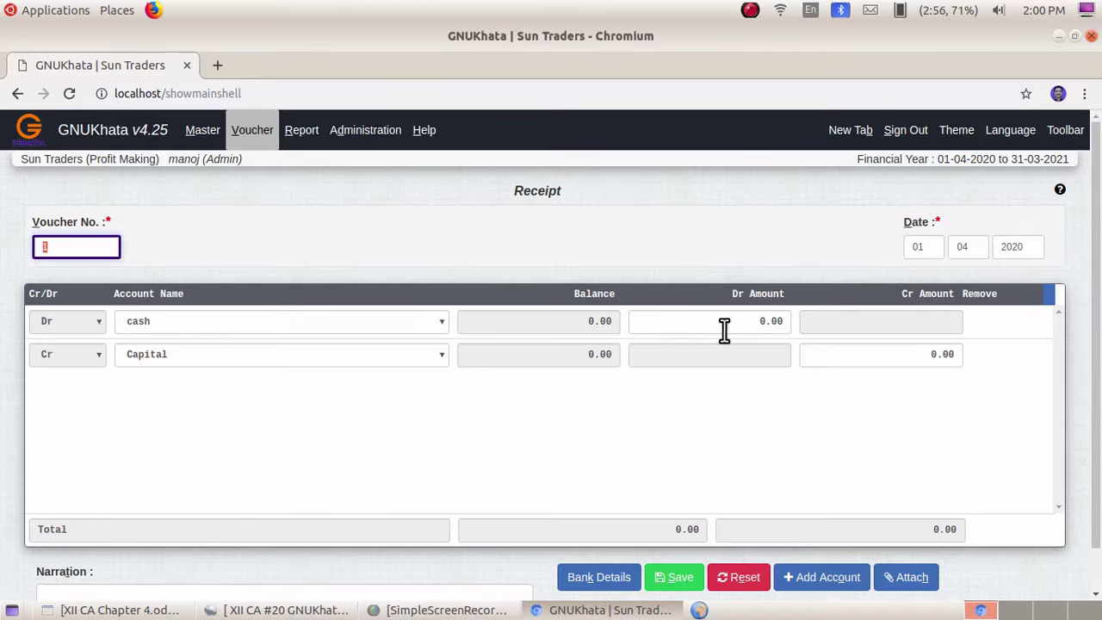
click(755, 322)
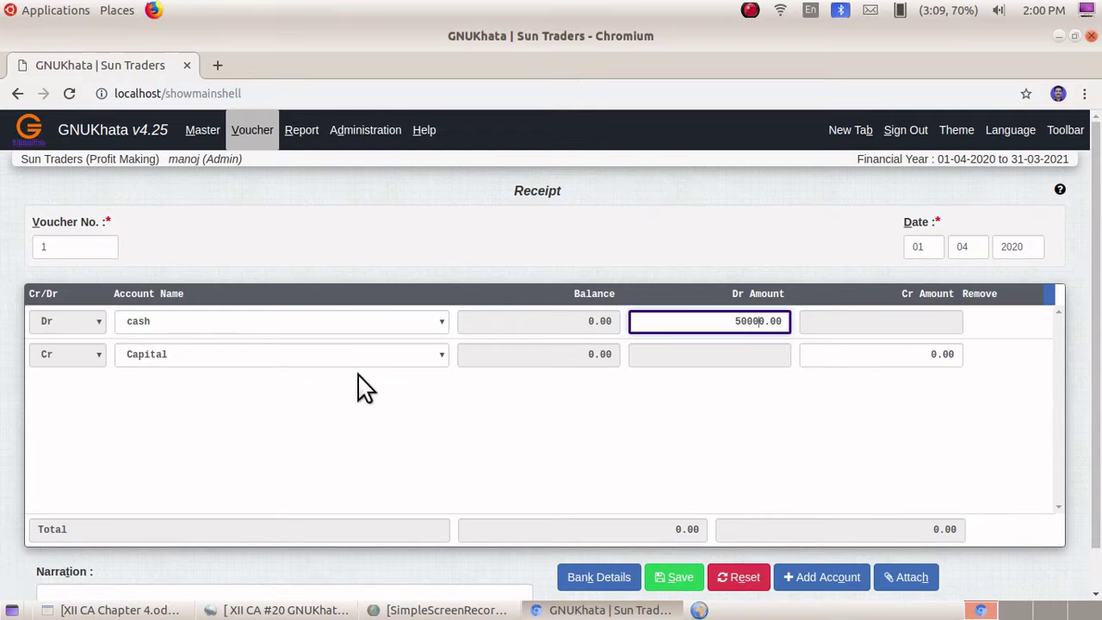
click(202, 365)
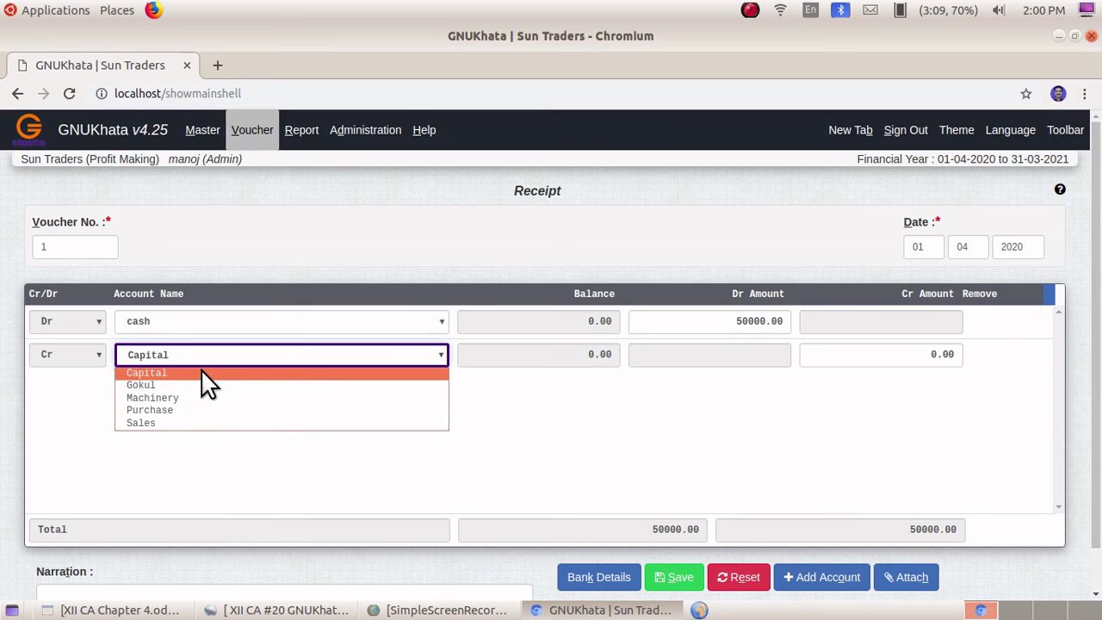
click(200, 372)
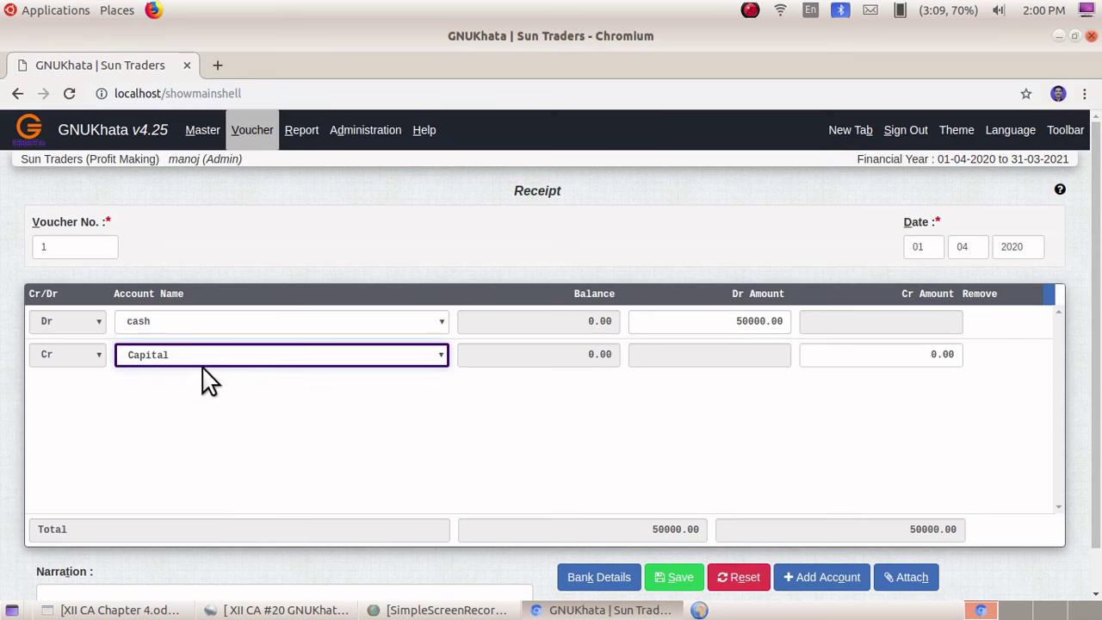
click(922, 353)
text(5000)
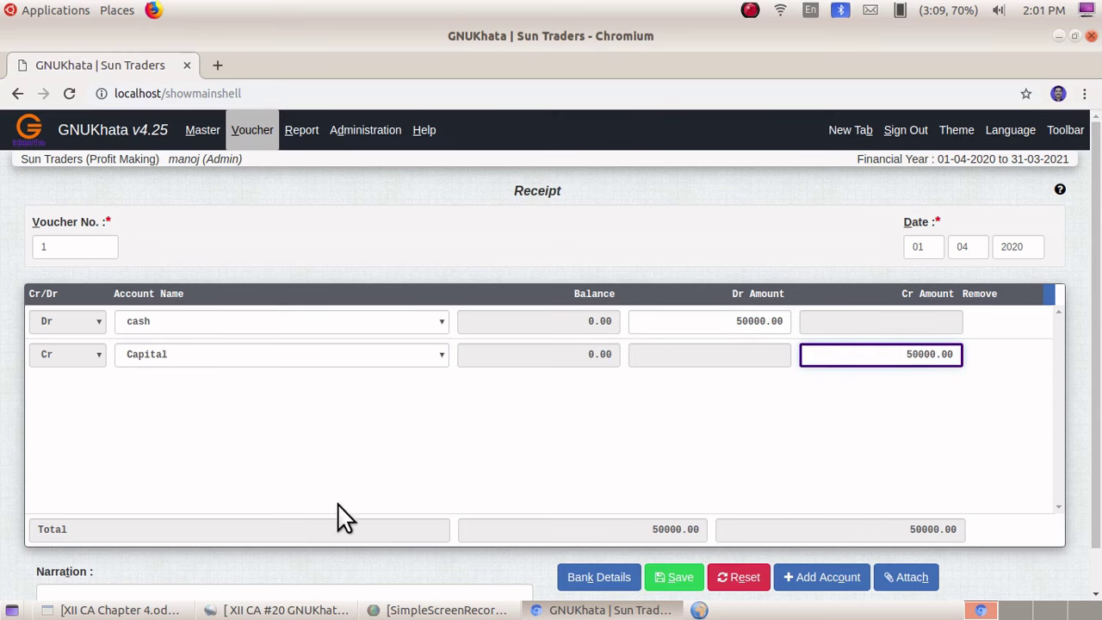
scroll(344, 516, down, 1)
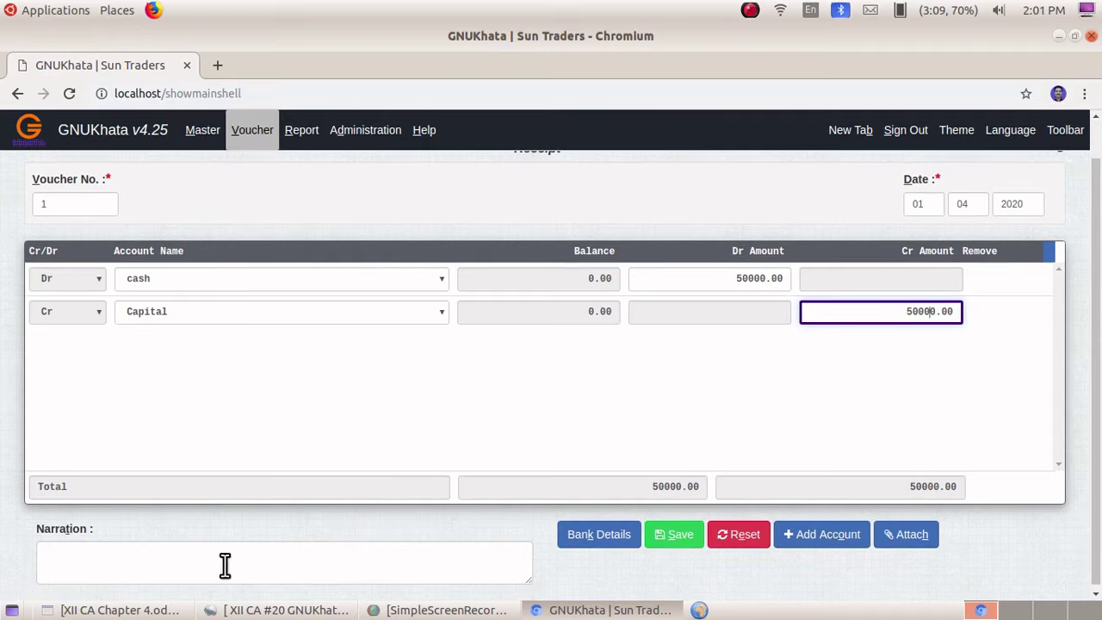
click(673, 534)
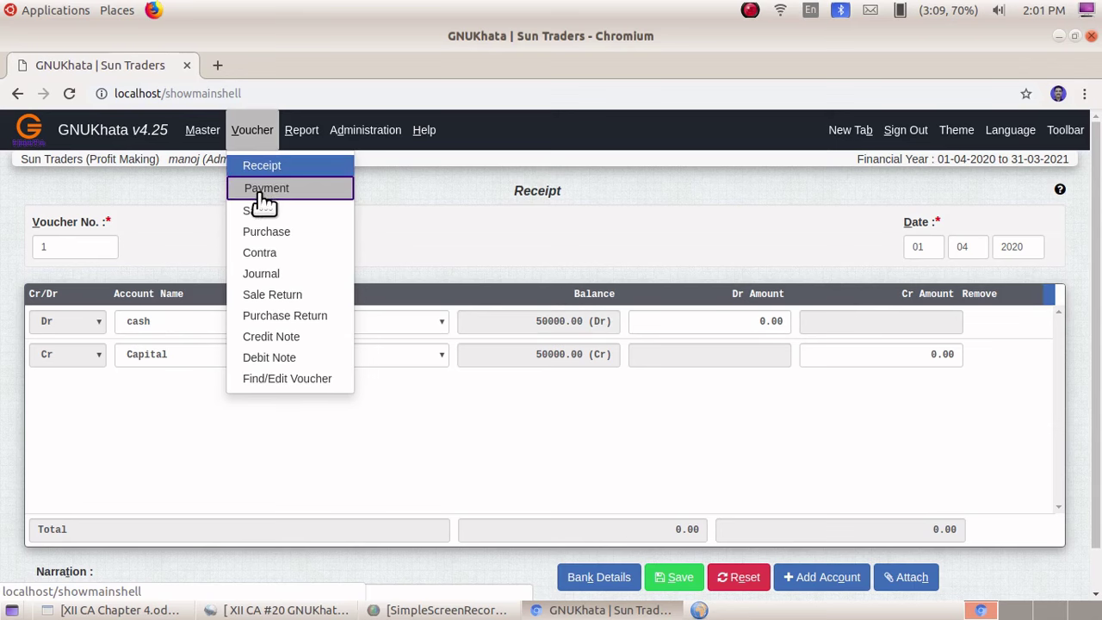
- Start payment voucher number 2 dated 02-04-2020
click(258, 191)
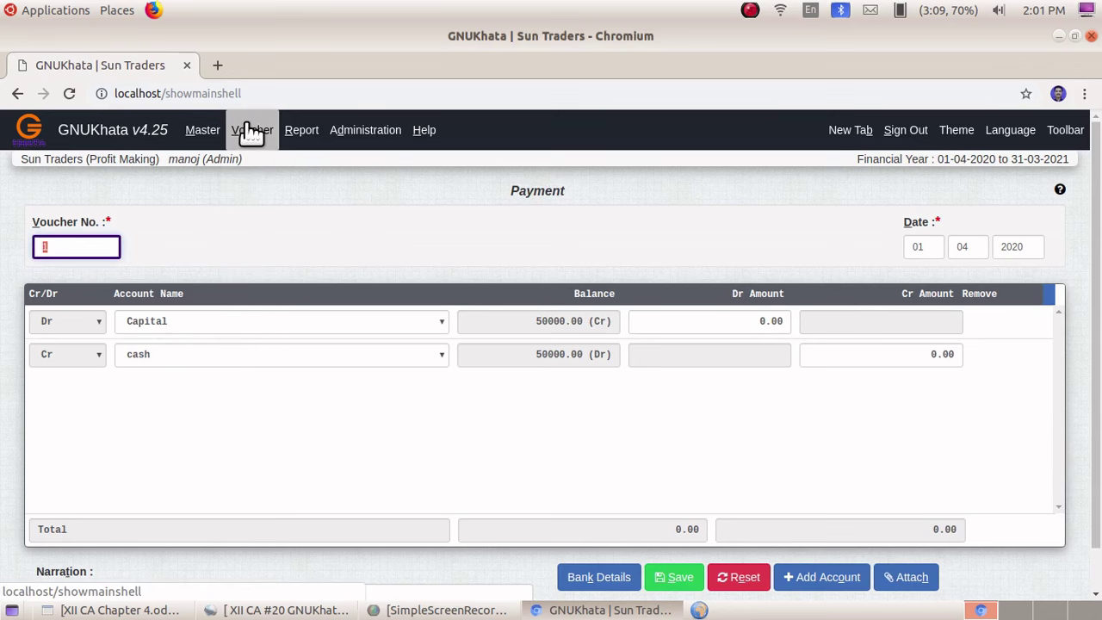
text(2)
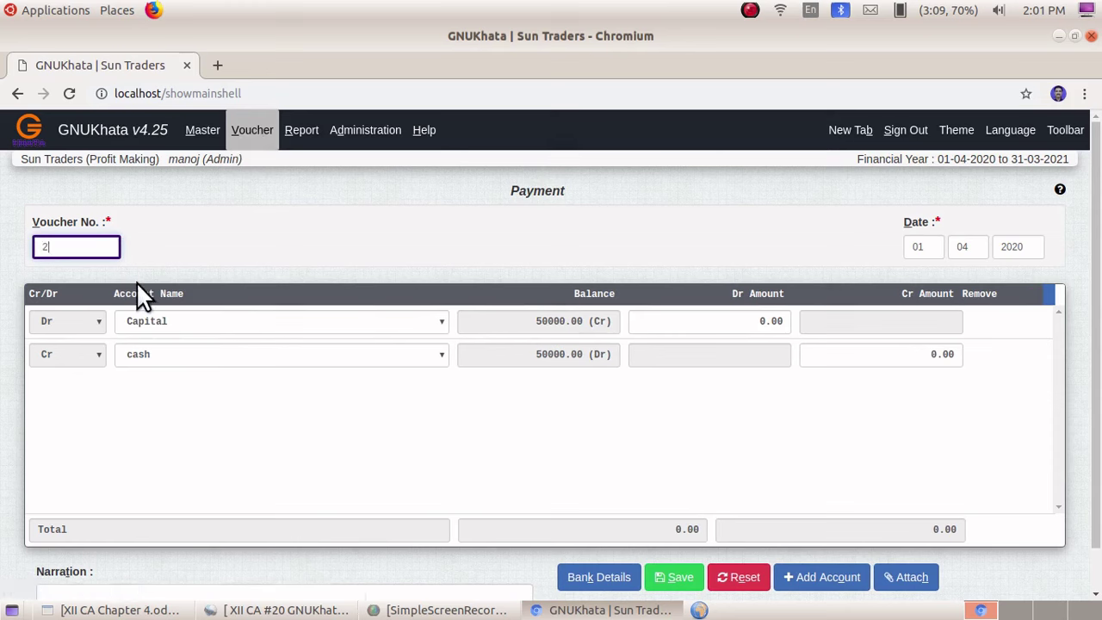
click(919, 248)
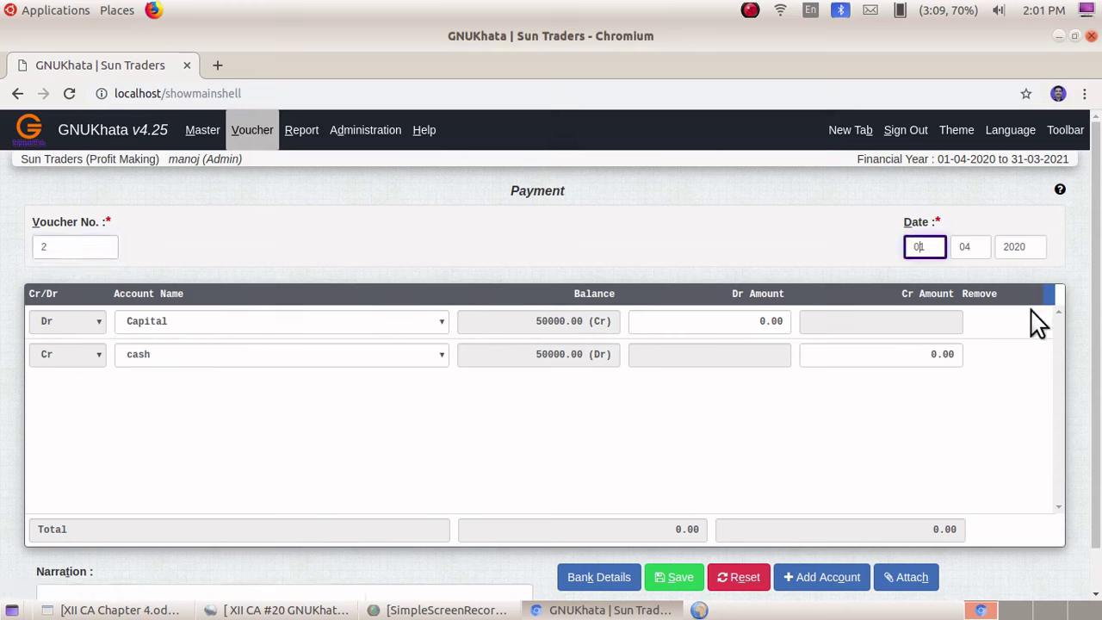
key(Tab)
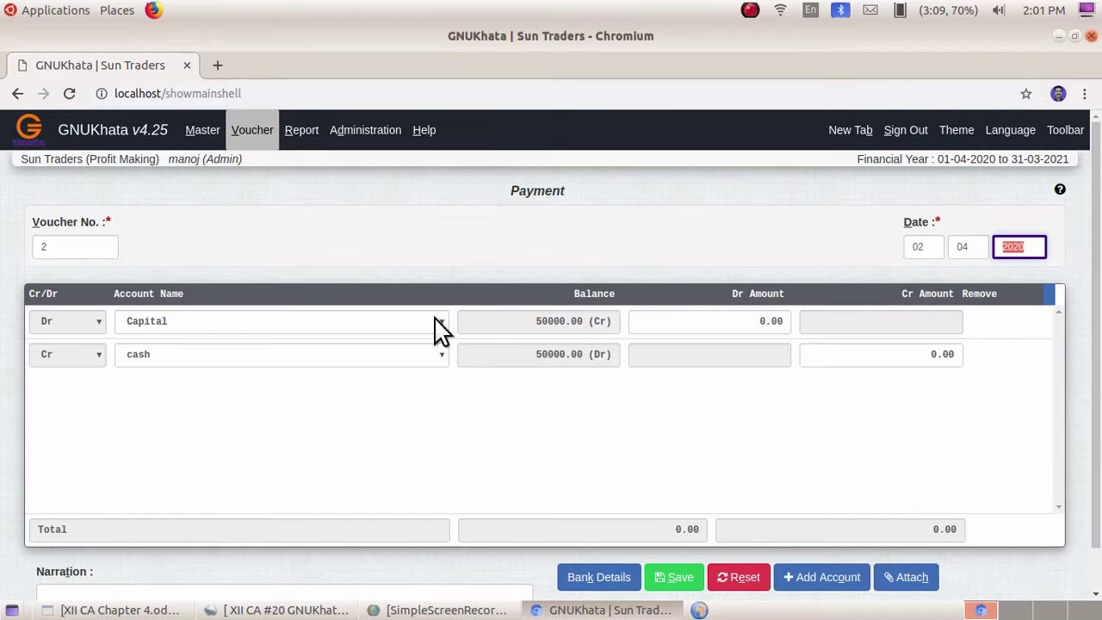
- Debit Machinery and credit cash 5000 each, then save the voucher
click(440, 324)
click(279, 365)
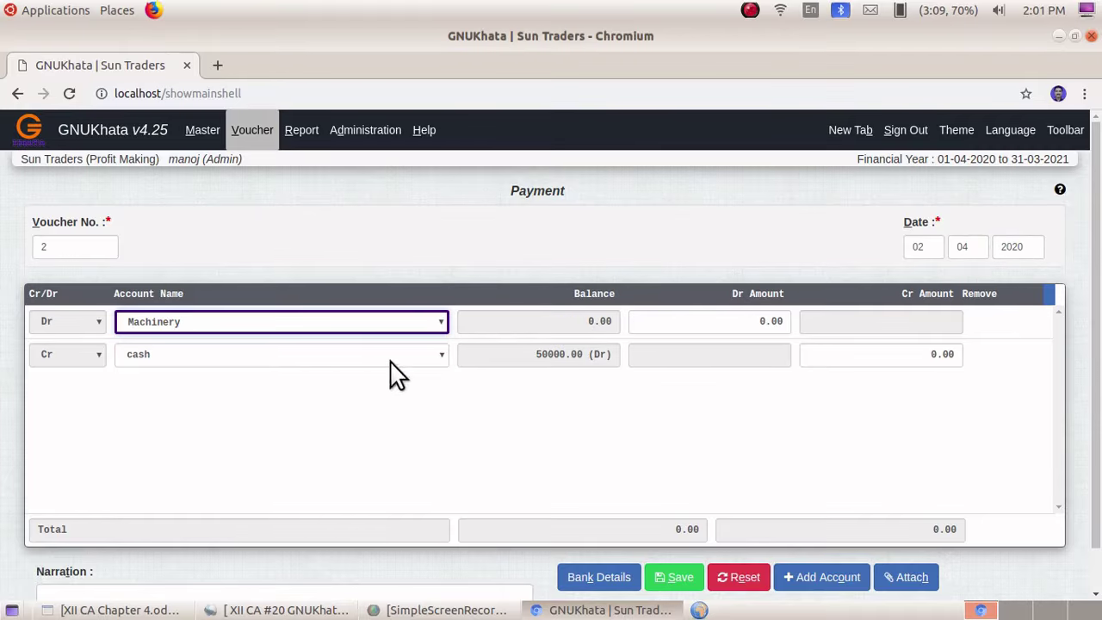
click(747, 321)
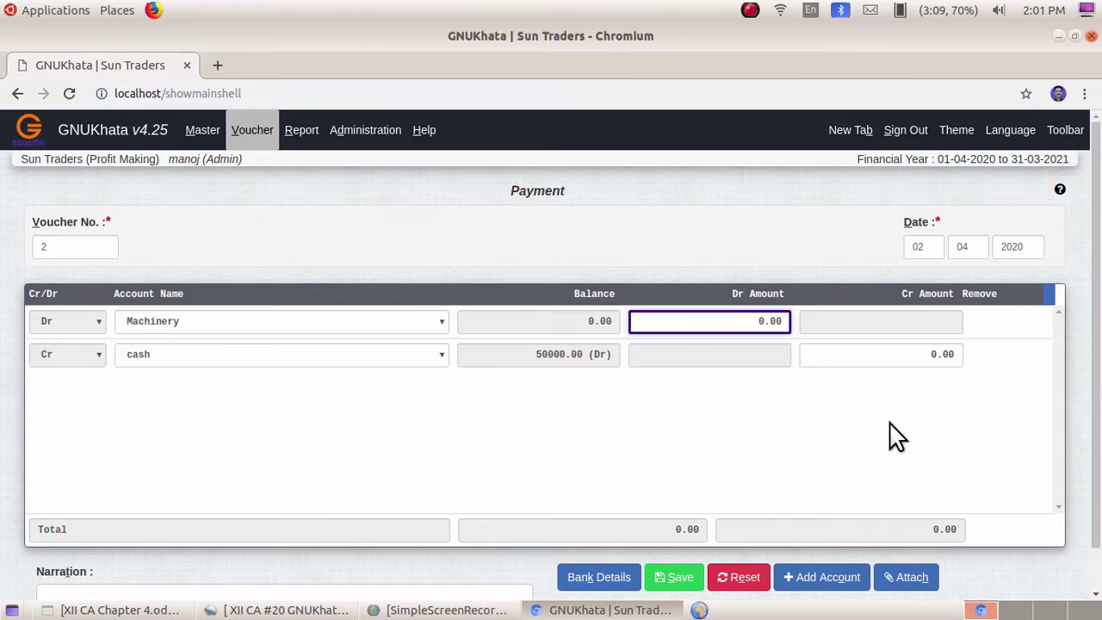
text(500)
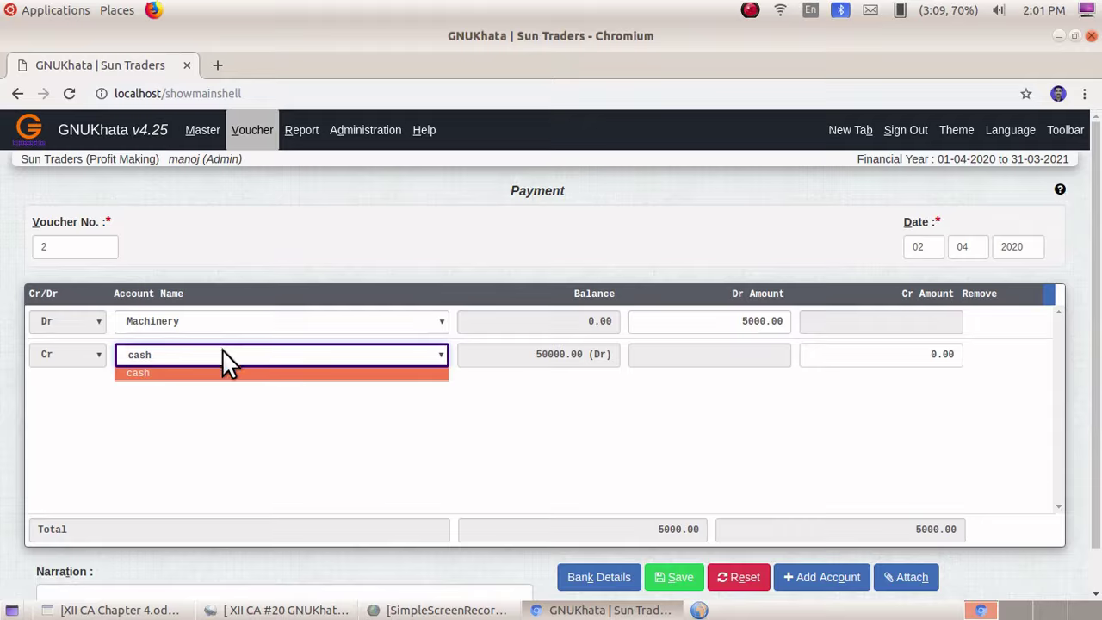
click(199, 368)
click(910, 354)
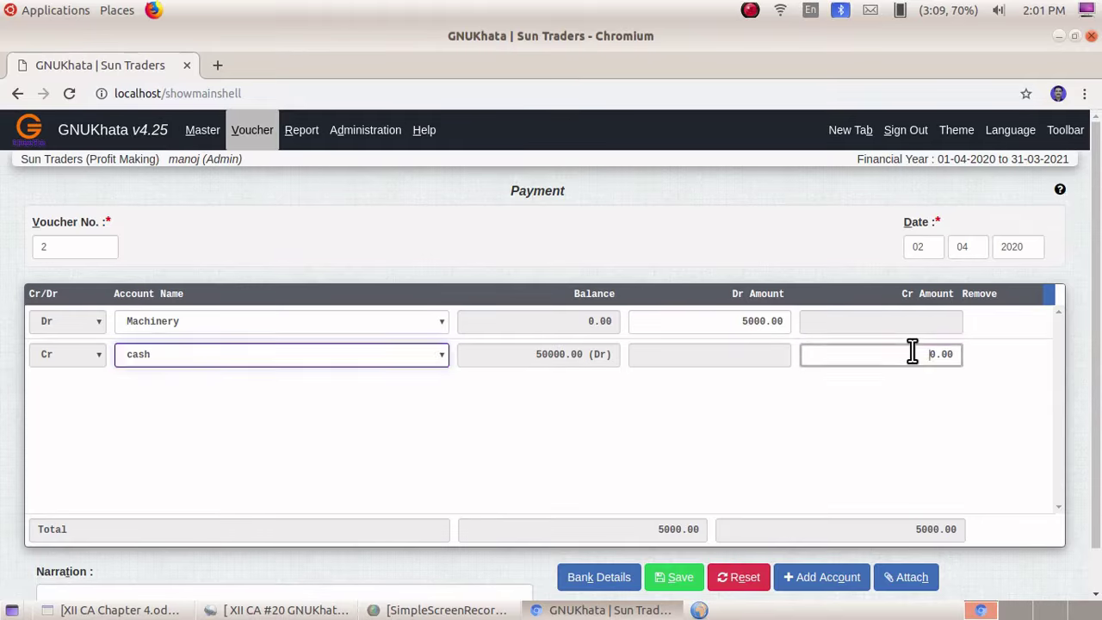
text(500)
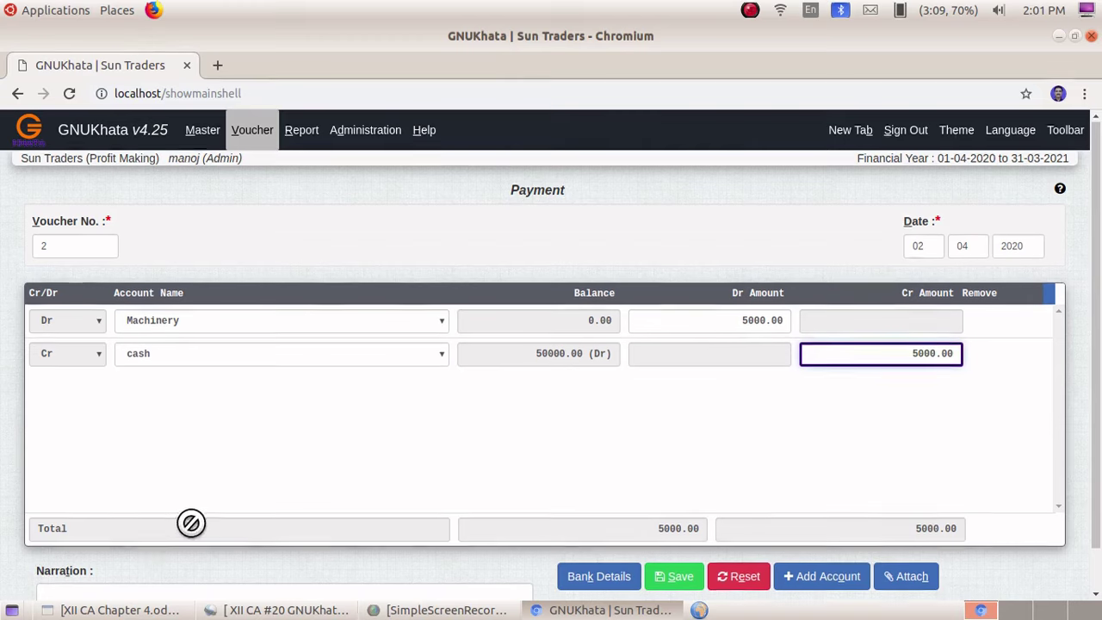
scroll(191, 522, down, 1)
click(676, 532)
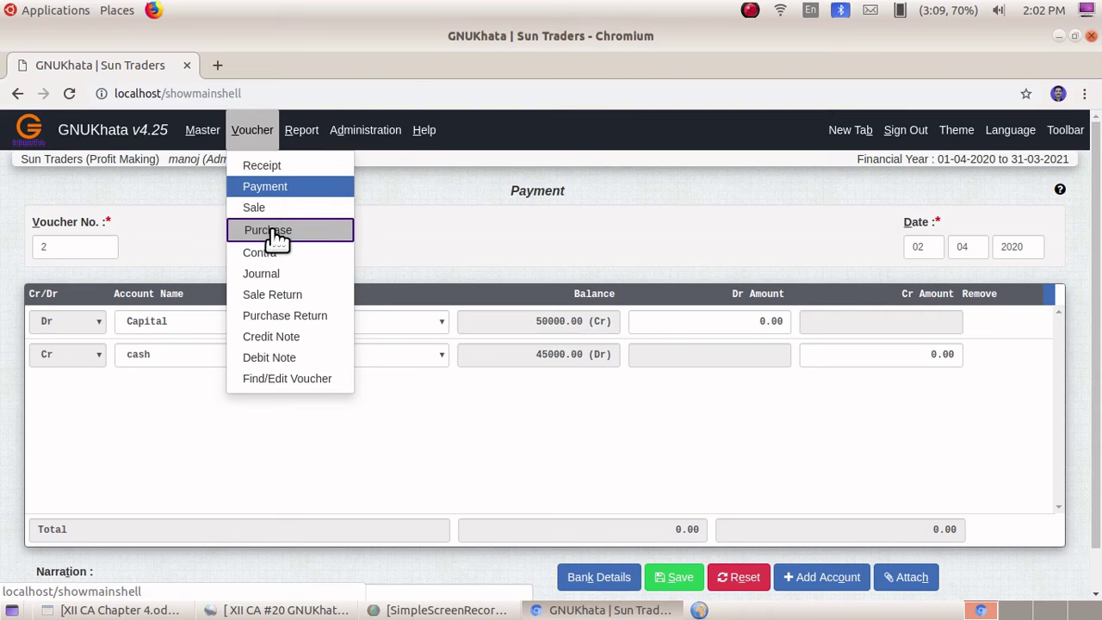
- Start purchase voucher number 3 dated 03-04-2020
click(275, 235)
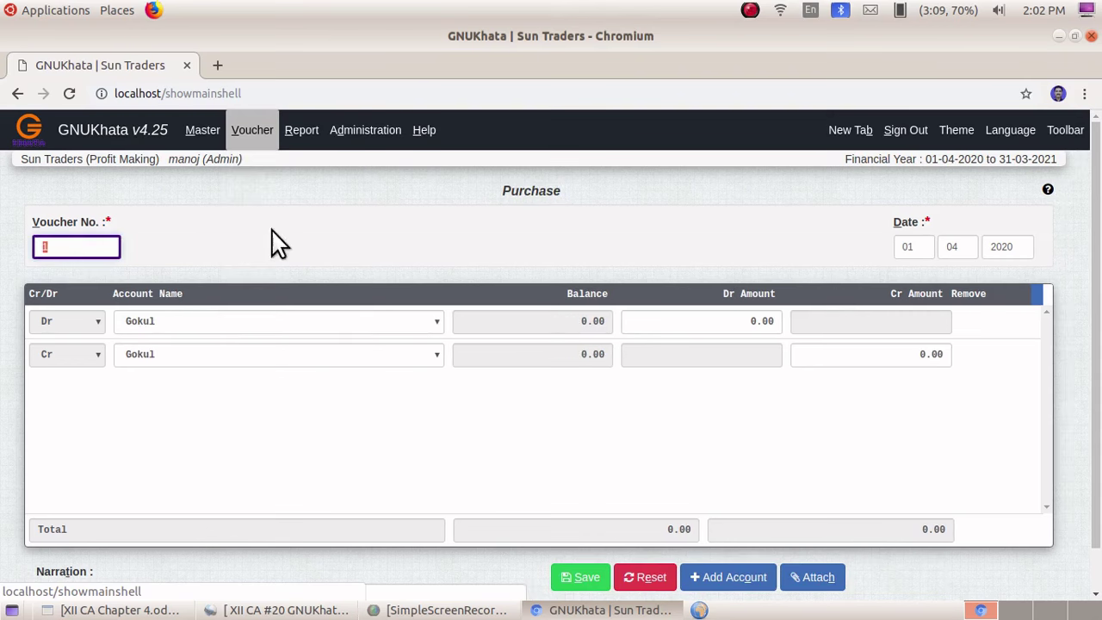
text(3)
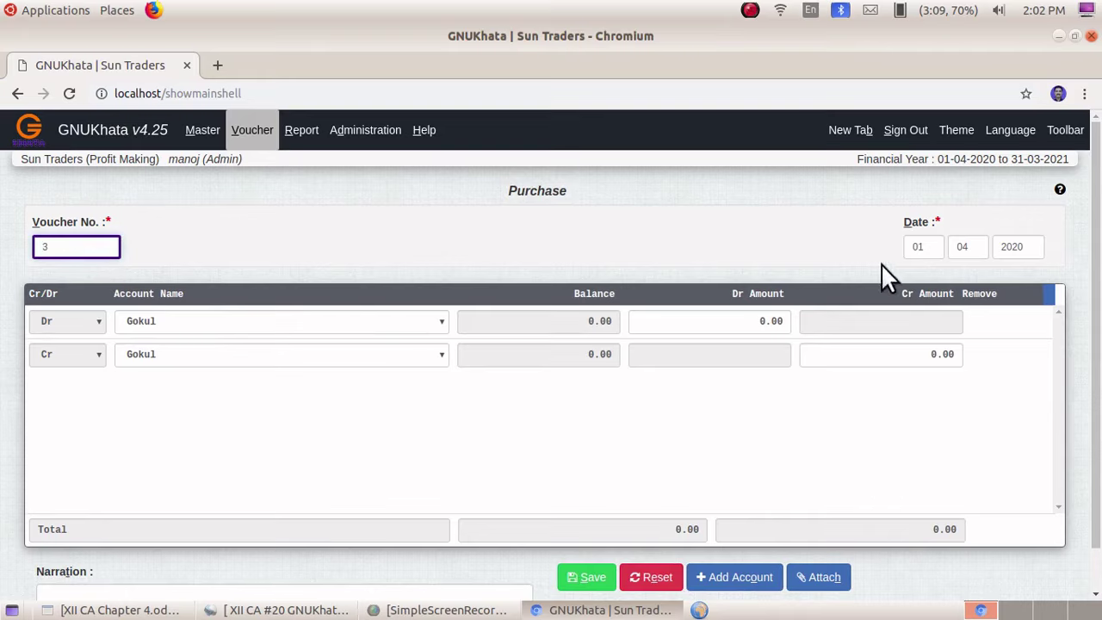
click(911, 245)
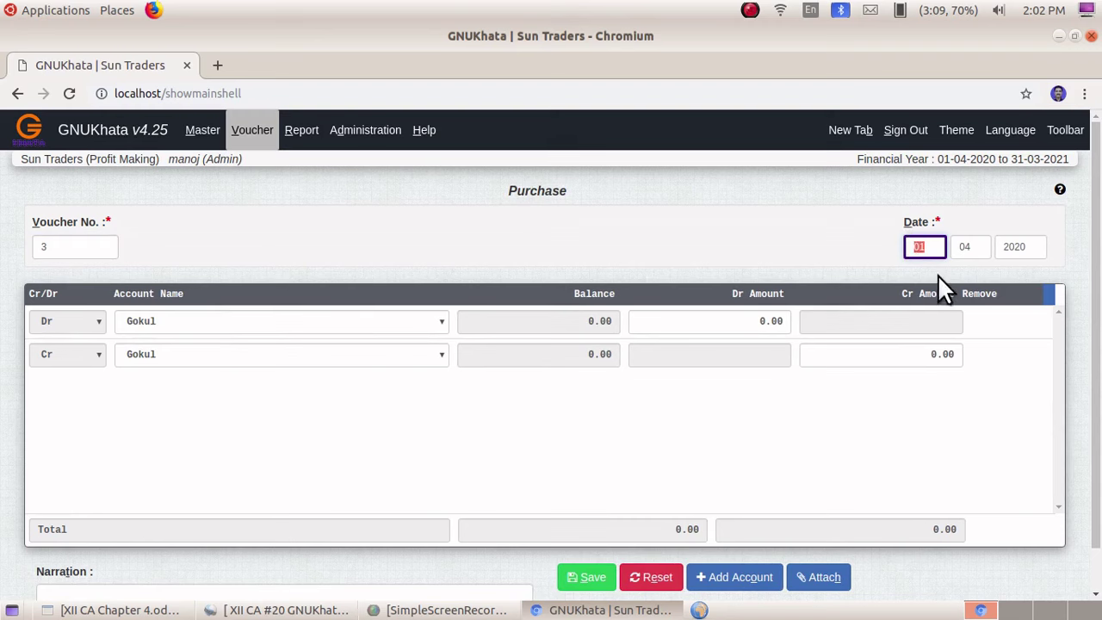
text(03)
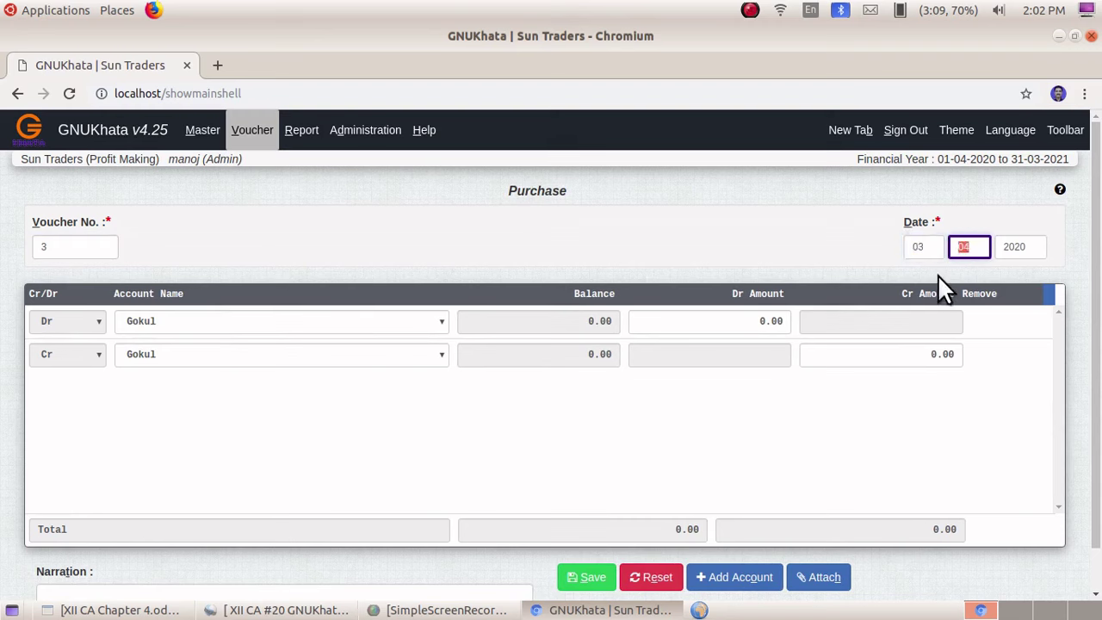
- Debit Purchase and credit the supplier's account 20000 each, then save
click(172, 331)
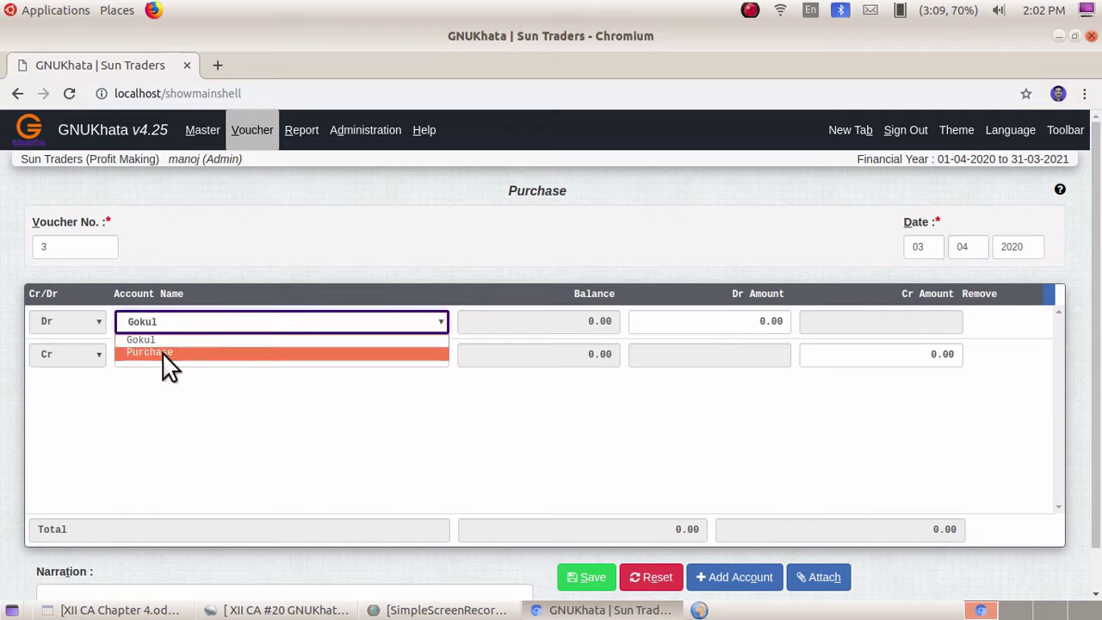
click(163, 356)
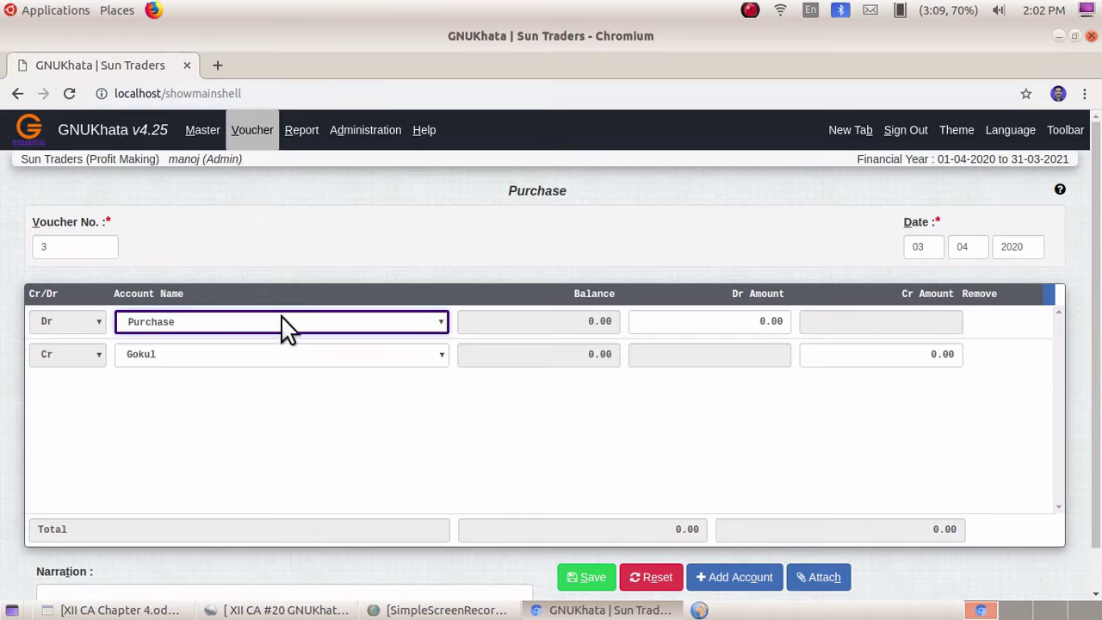
click(755, 323)
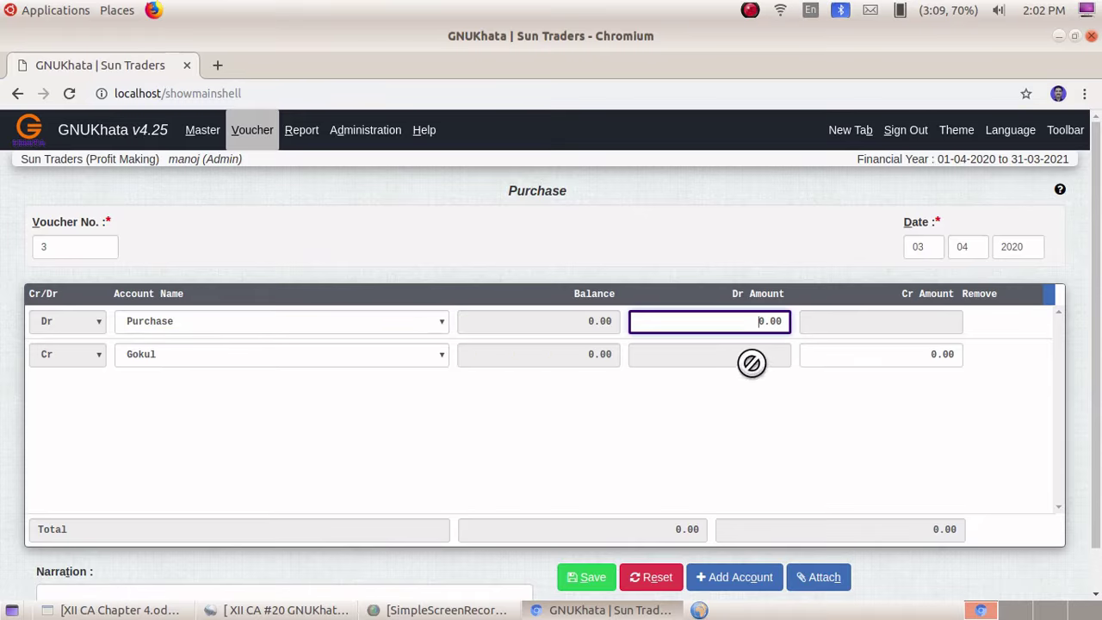
text(2000)
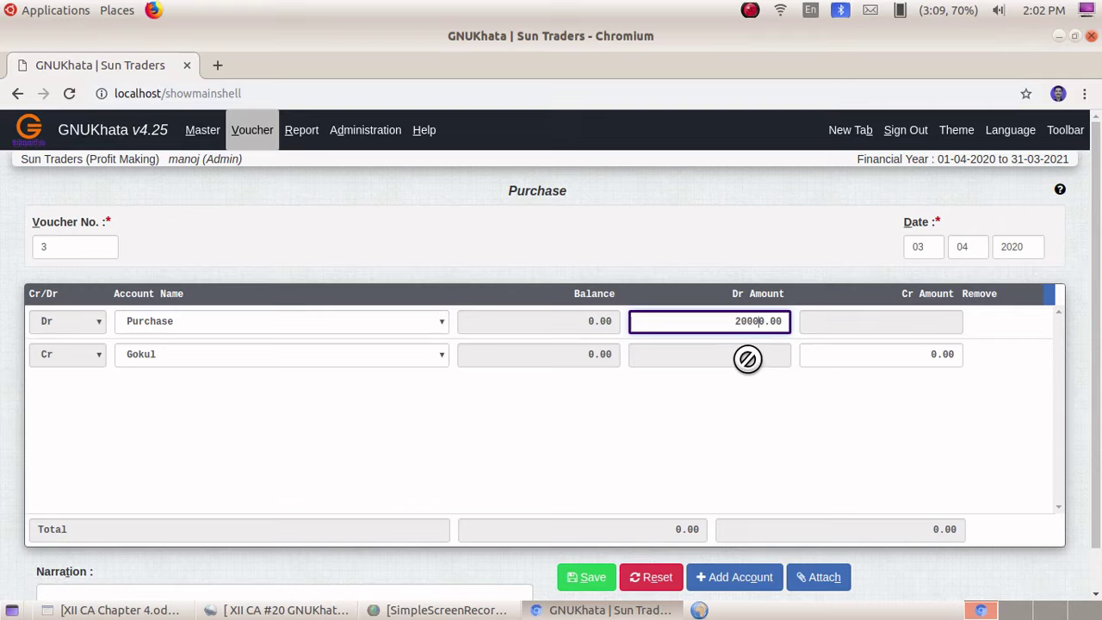
click(168, 366)
click(203, 373)
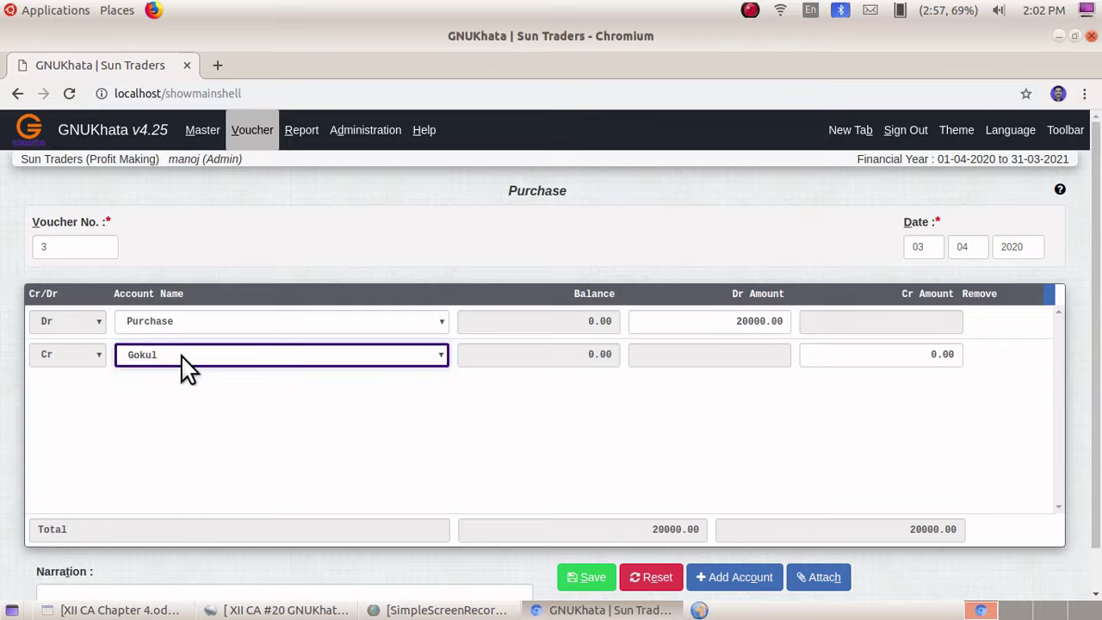
click(918, 353)
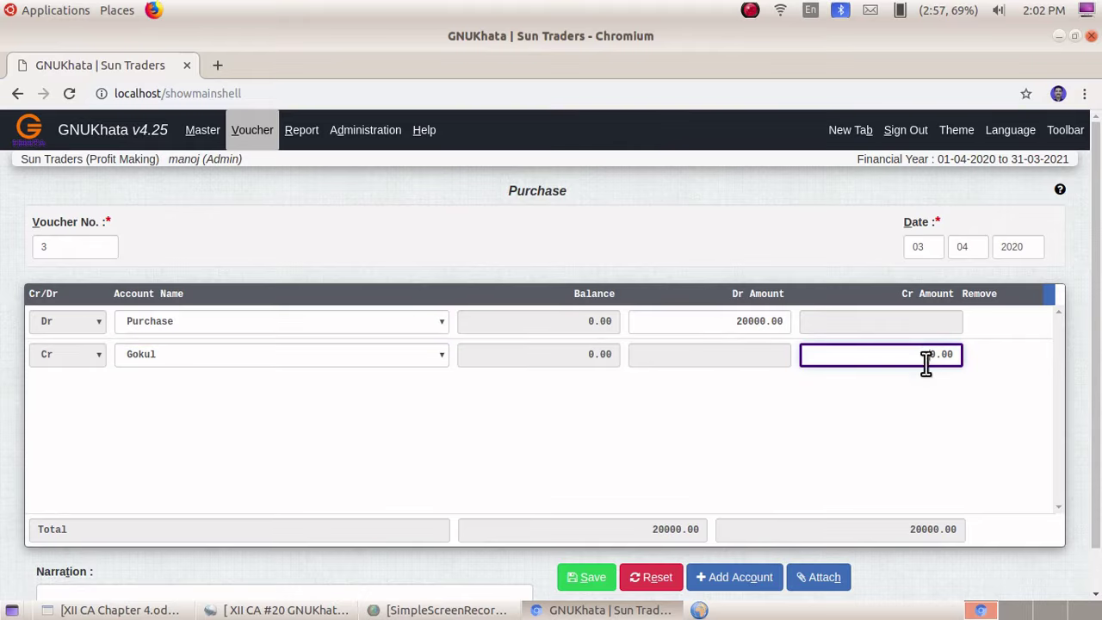
text(2000)
scroll(484, 469, down, 1)
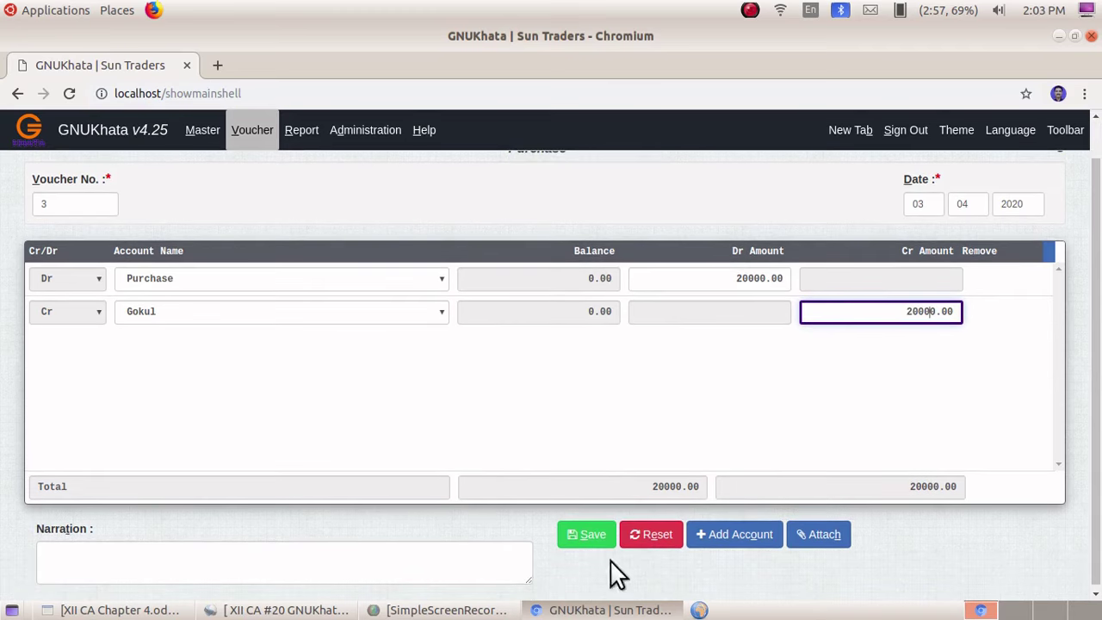
click(594, 537)
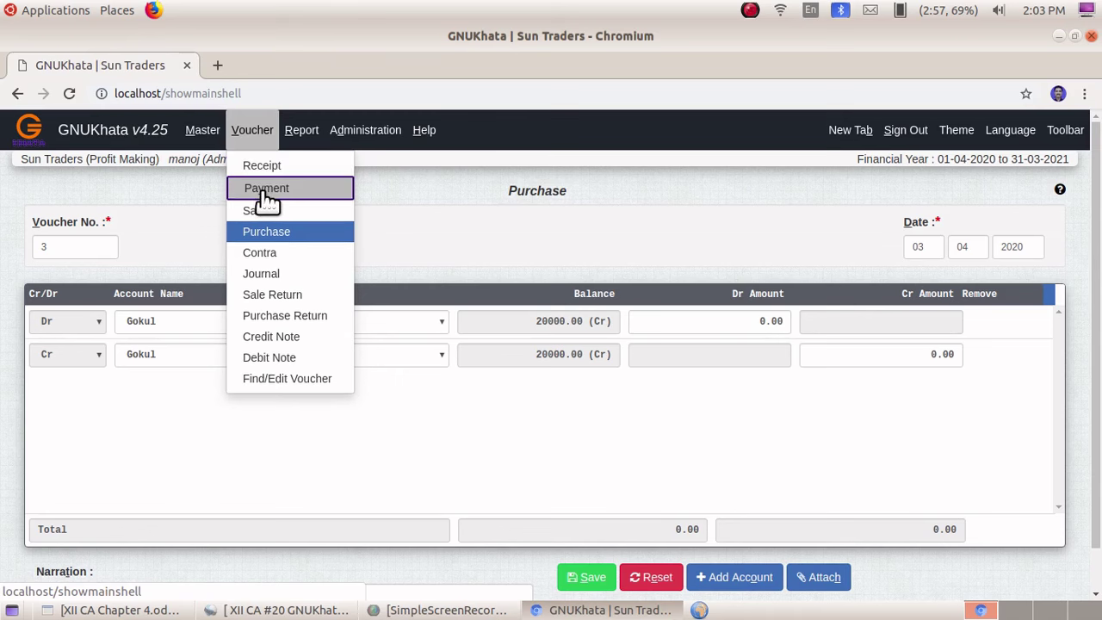
- Start payment voucher 4 dated 04-04-2020
click(265, 193)
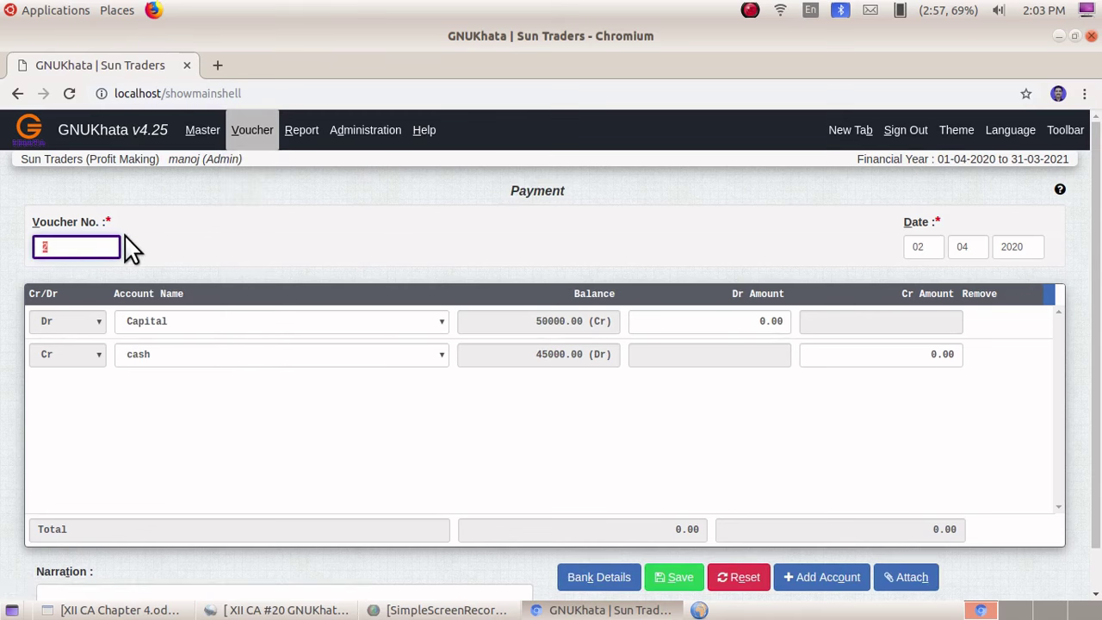
click(910, 246)
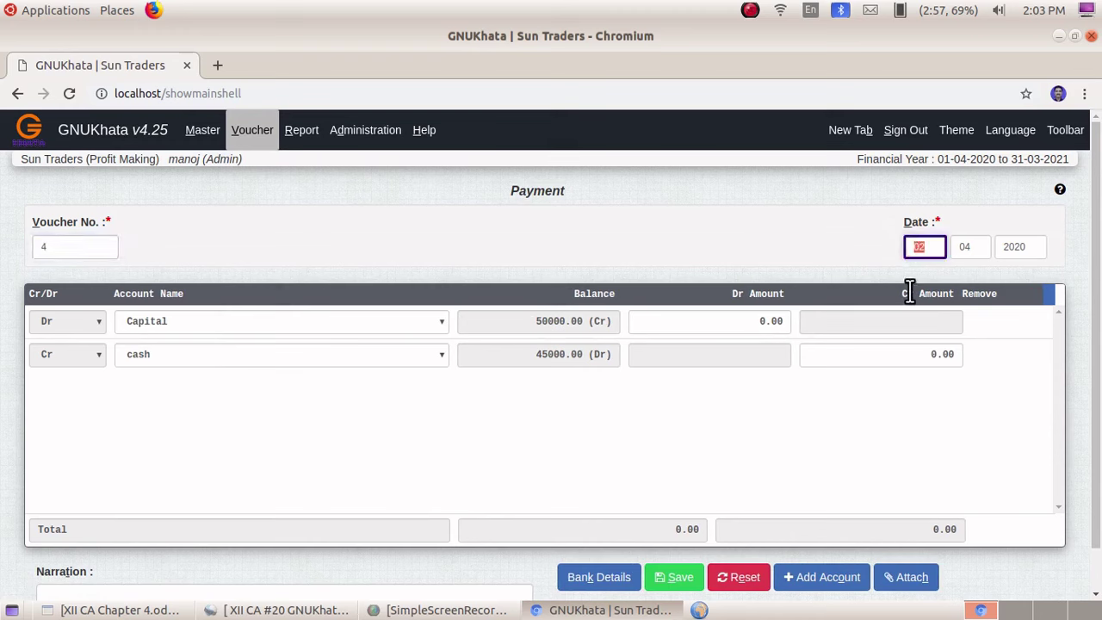
text(04)
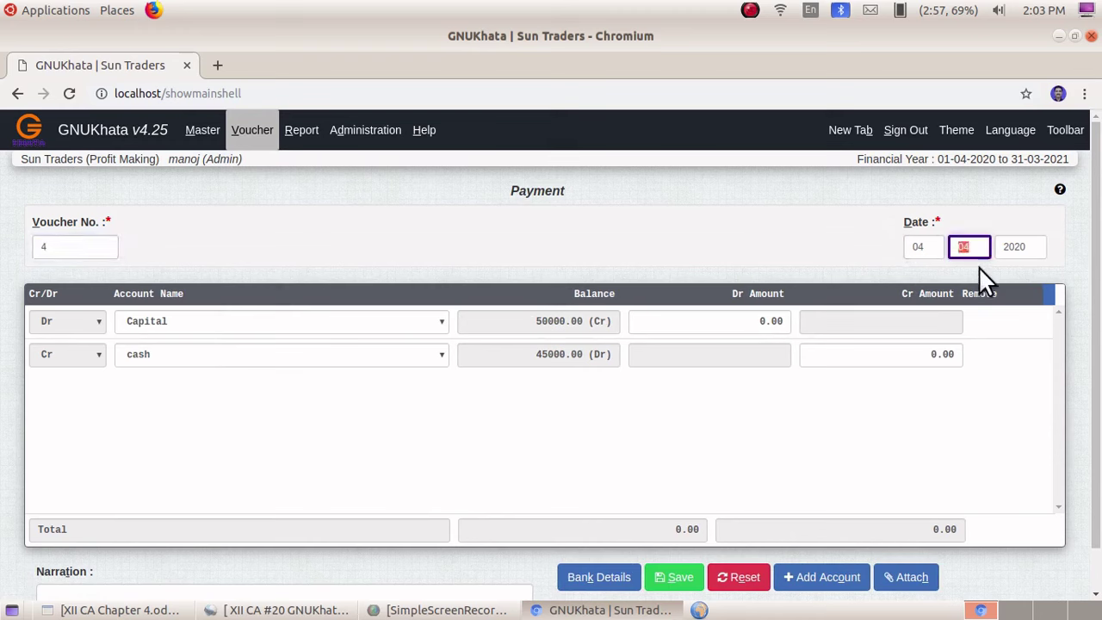
- Debit the supplier's account and credit cash 15000 each, then save
click(203, 317)
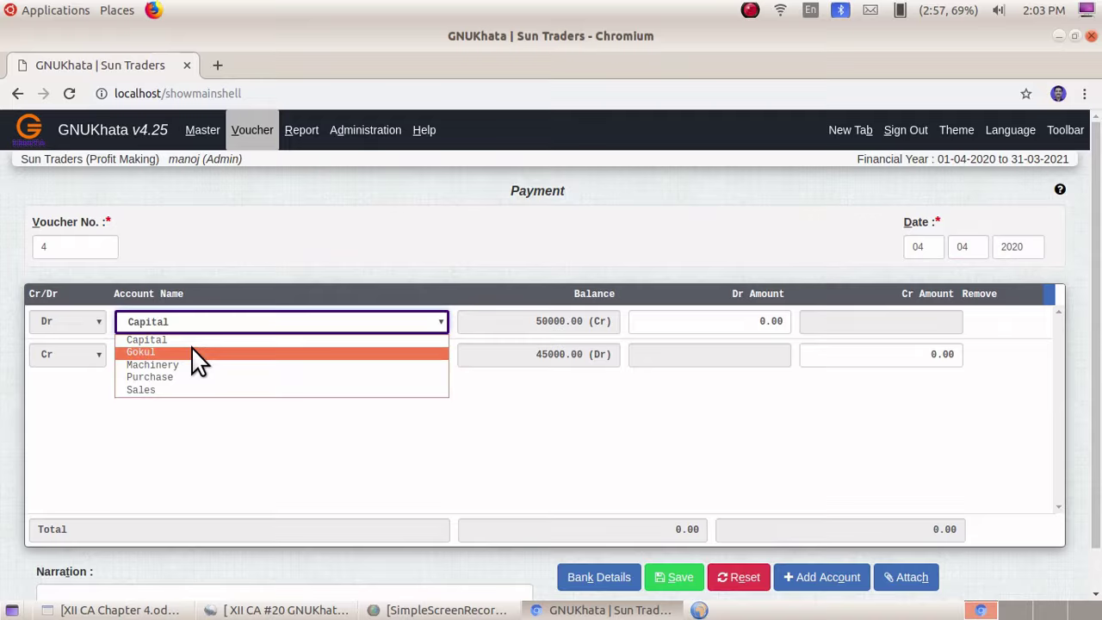
click(195, 353)
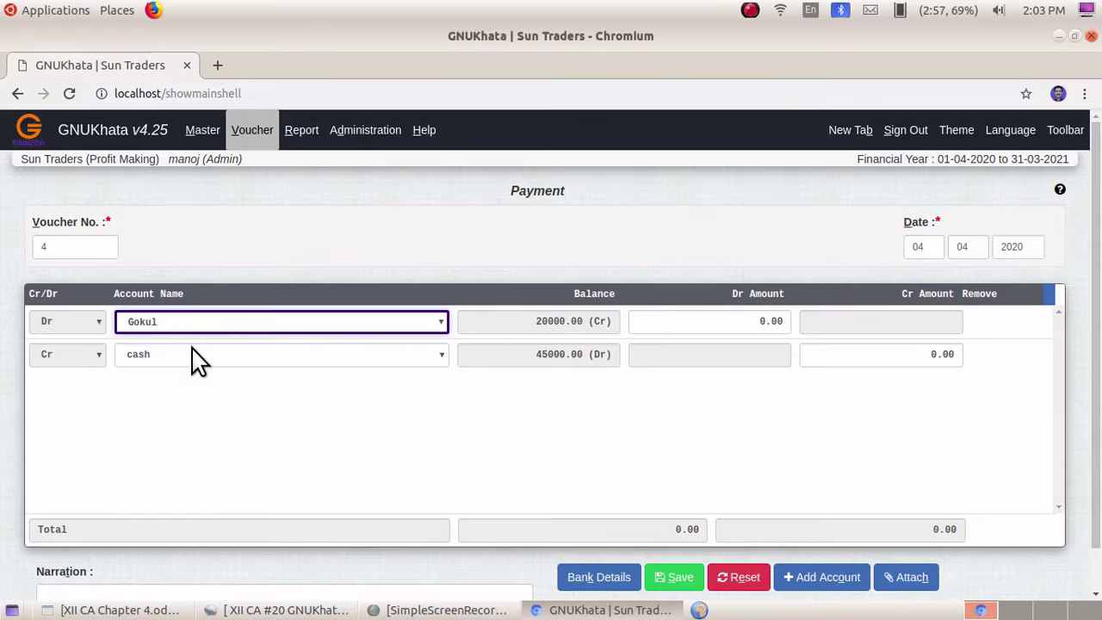
click(752, 320)
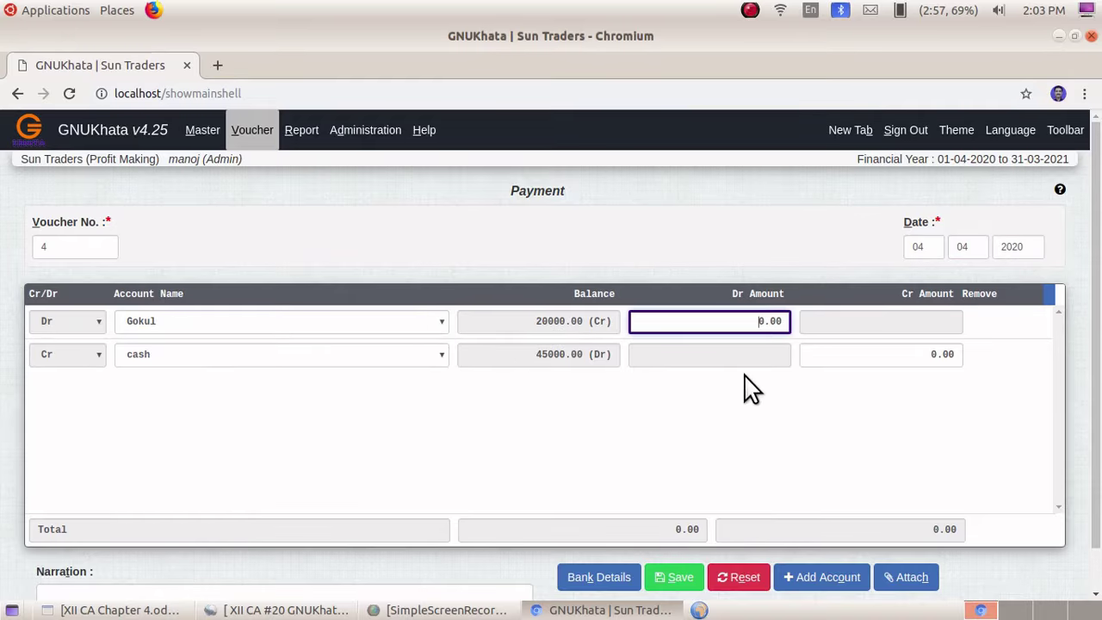
text(1500)
click(164, 353)
click(167, 372)
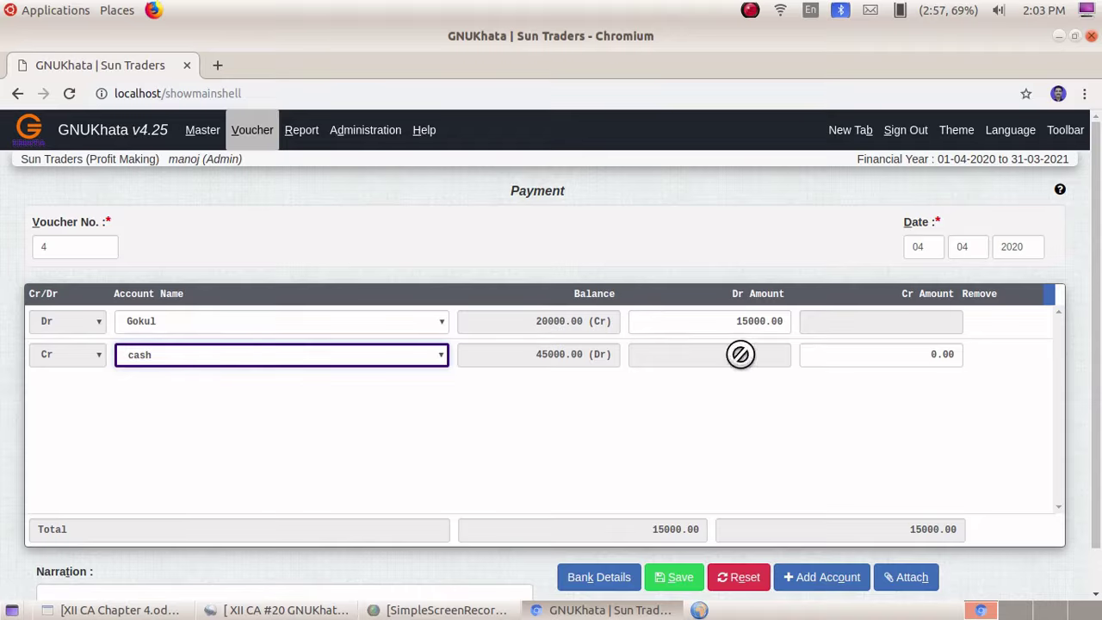
click(928, 353)
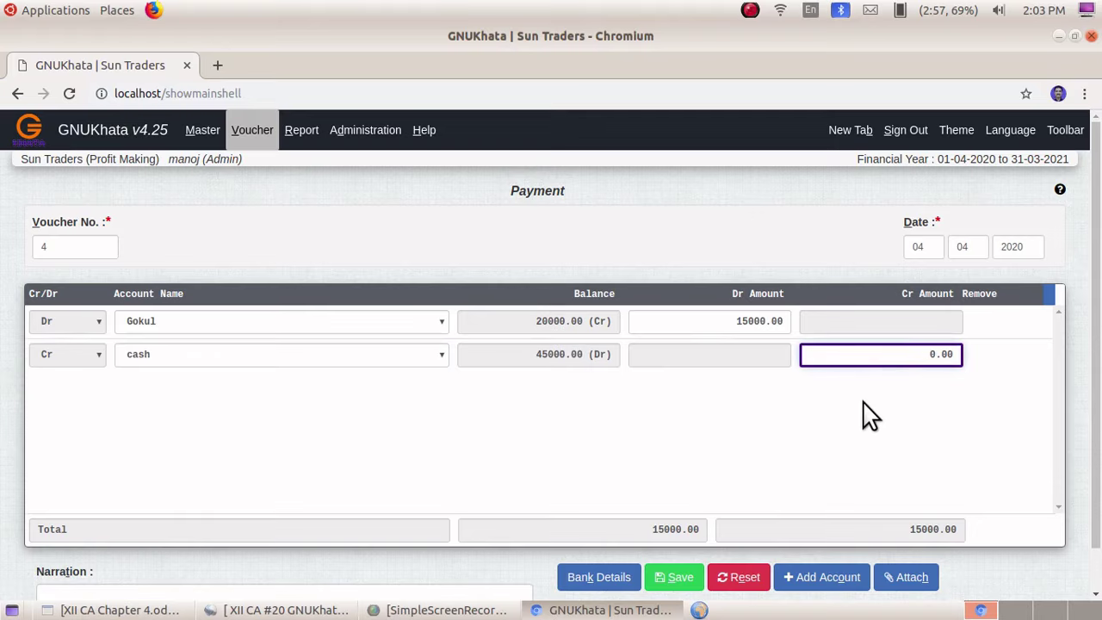
text(1500)
scroll(427, 568, down, 1)
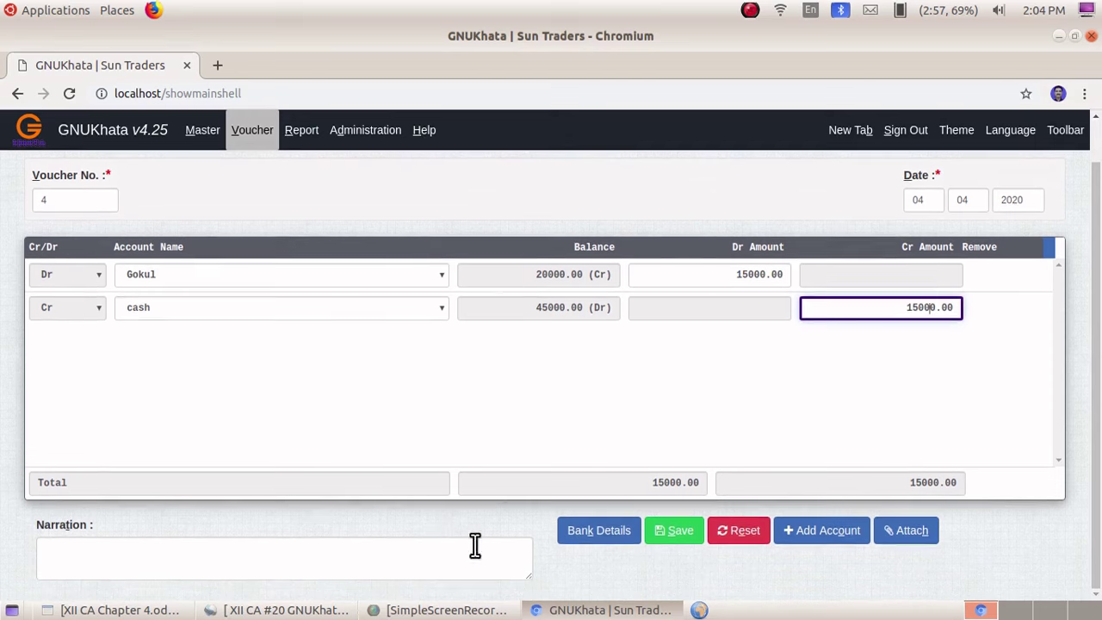
click(673, 531)
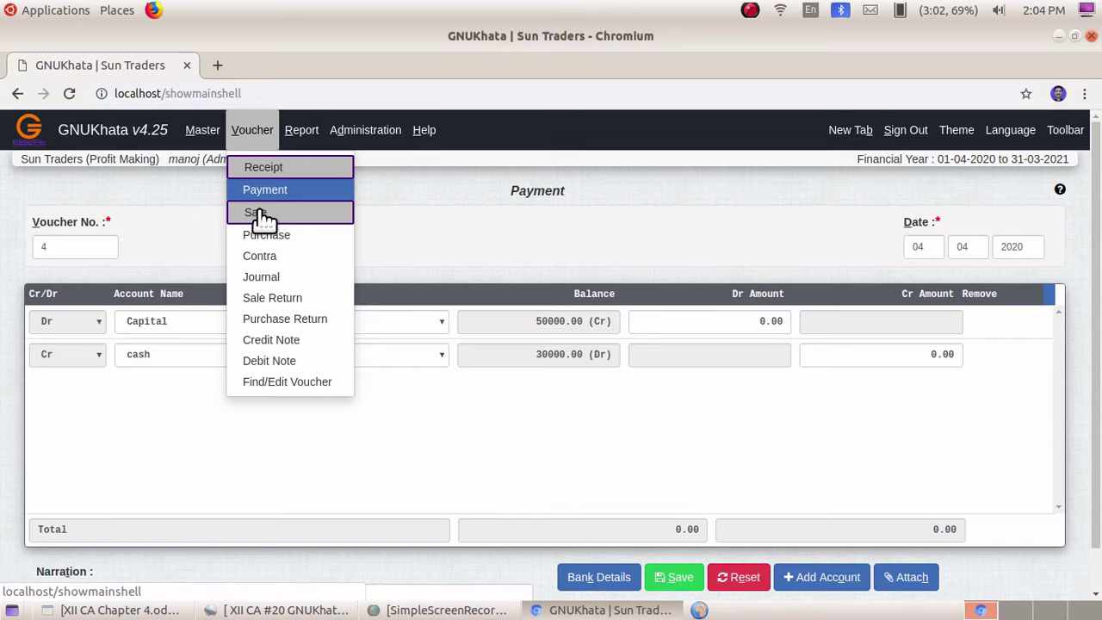
- Start sales voucher 5 dated 05-04-2020
click(264, 220)
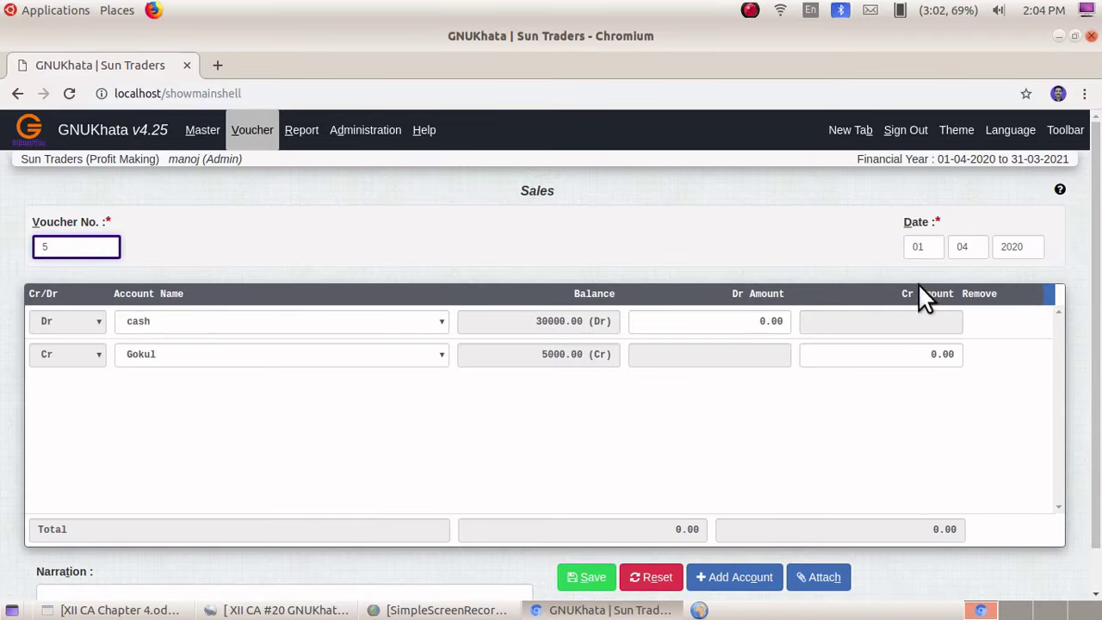
click(914, 247)
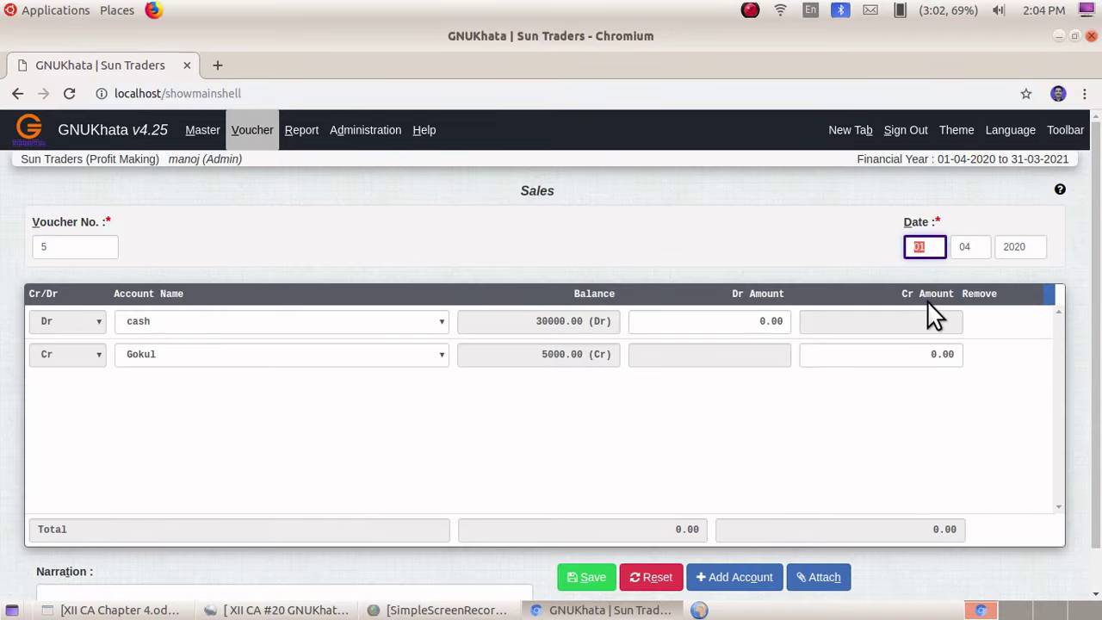
text(05)
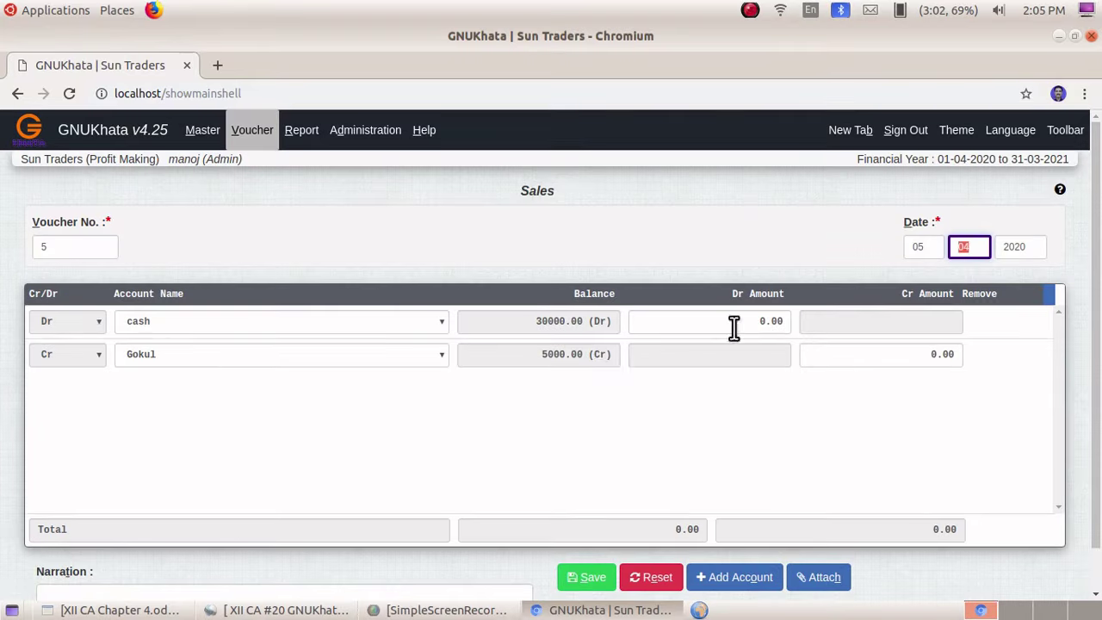
- Debit cash and credit Sales 3000 each, then save the voucher
click(203, 318)
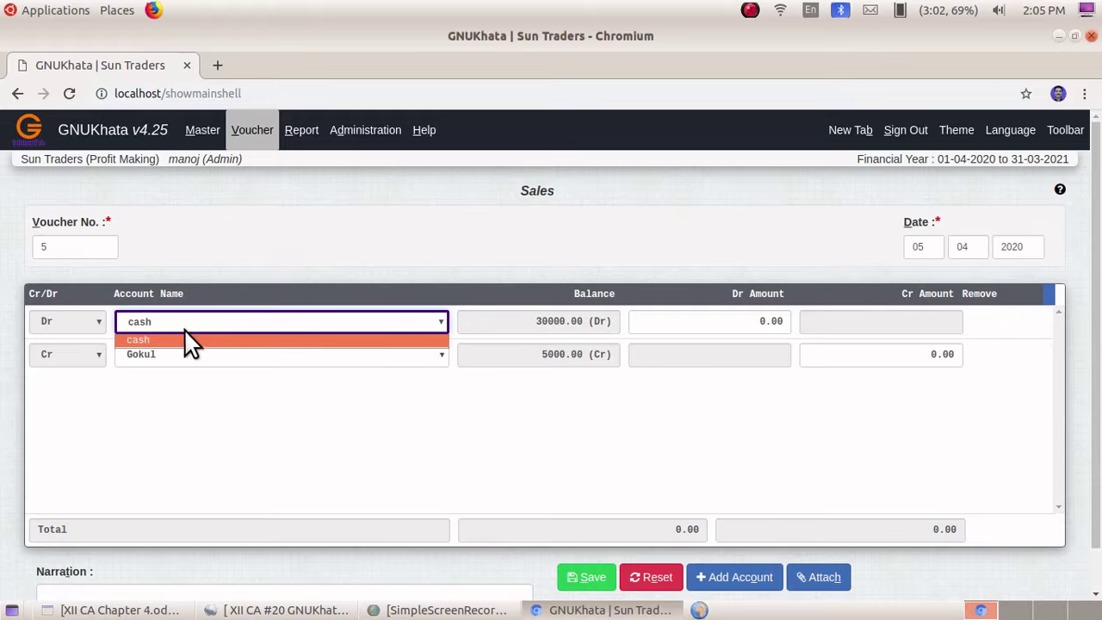
click(186, 337)
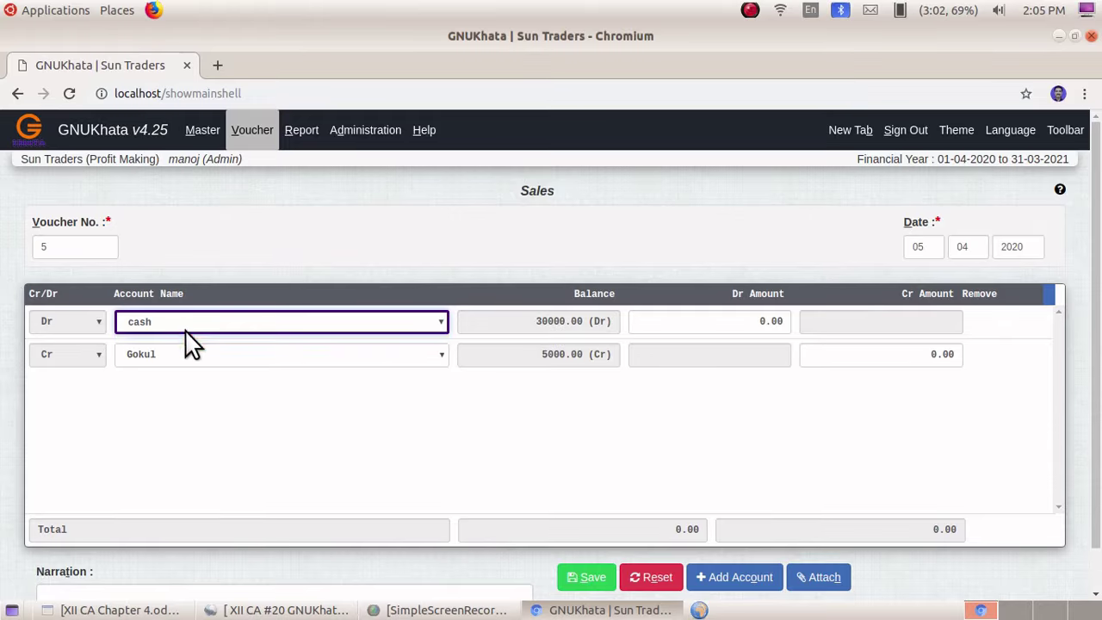
click(757, 321)
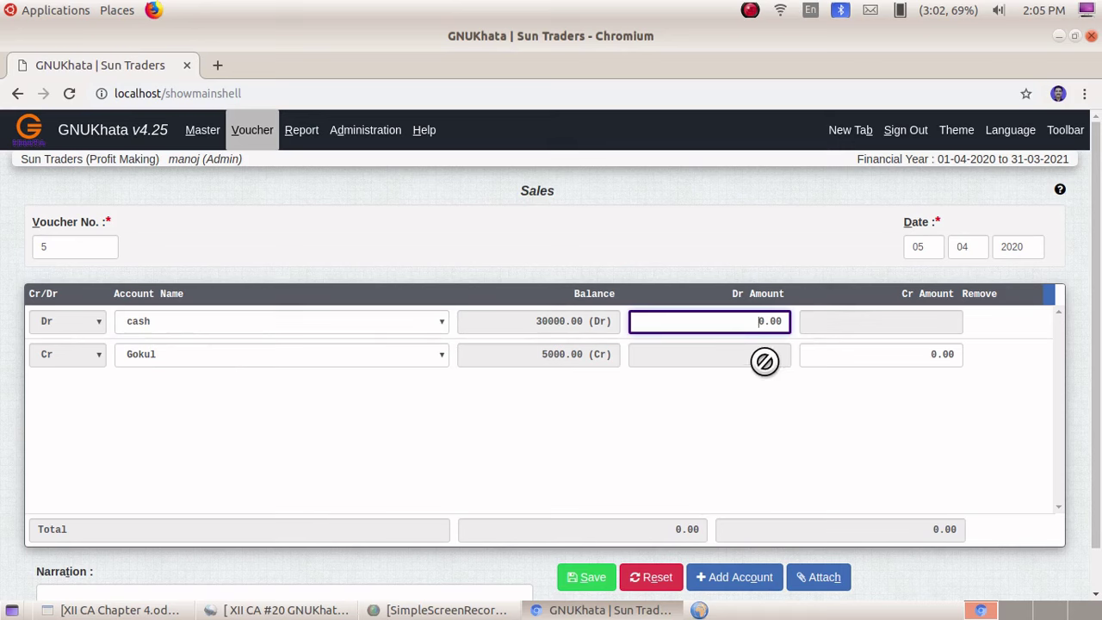
text(300)
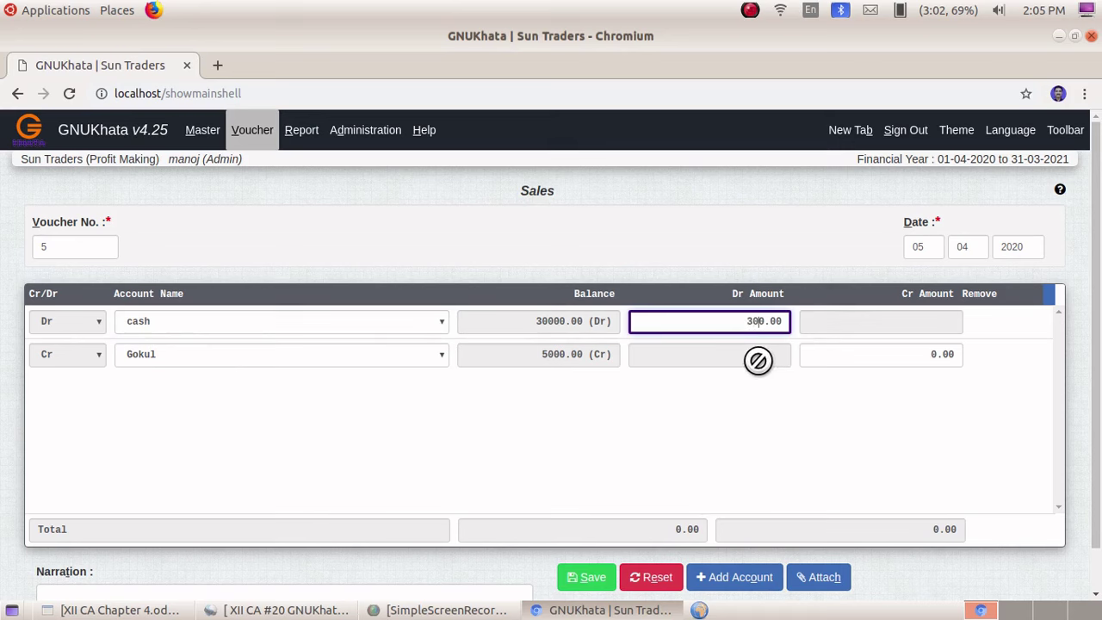
click(173, 355)
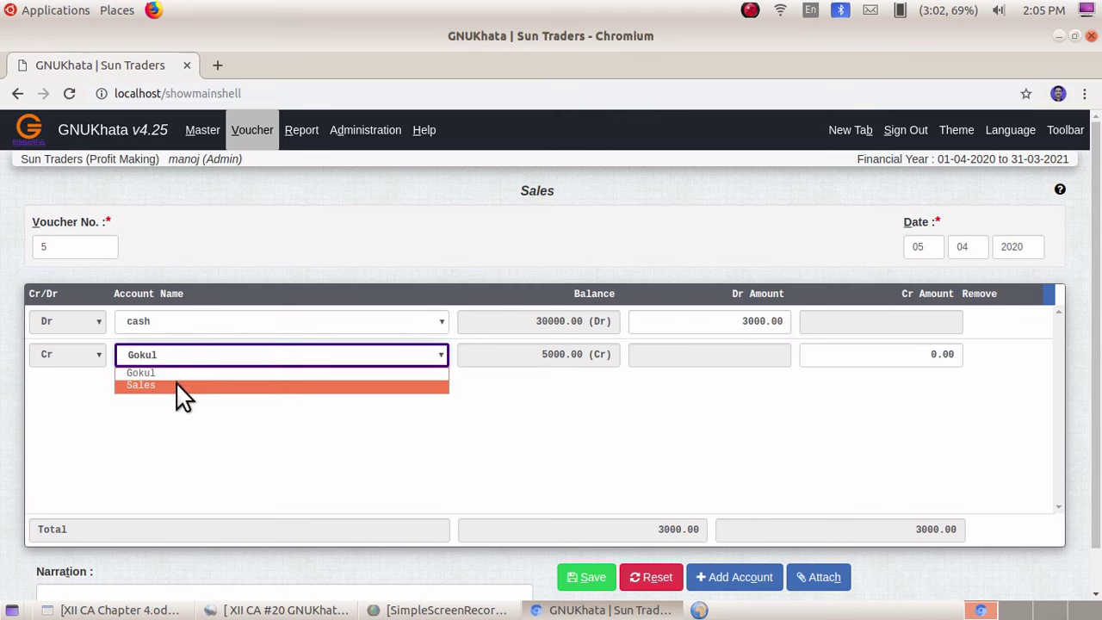
click(168, 385)
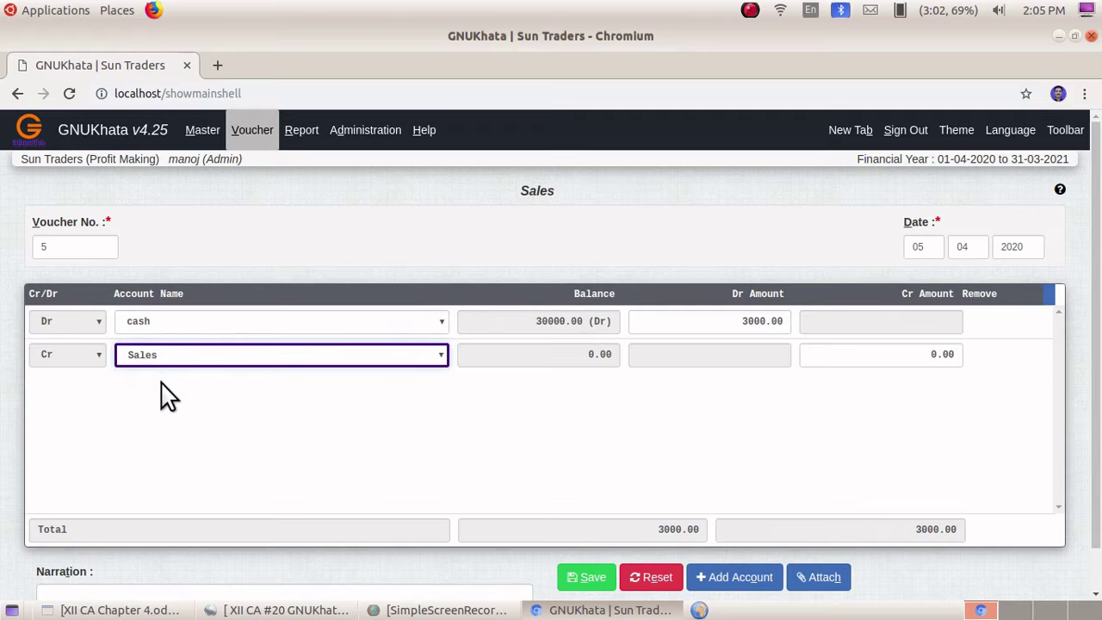
click(931, 347)
text(300)
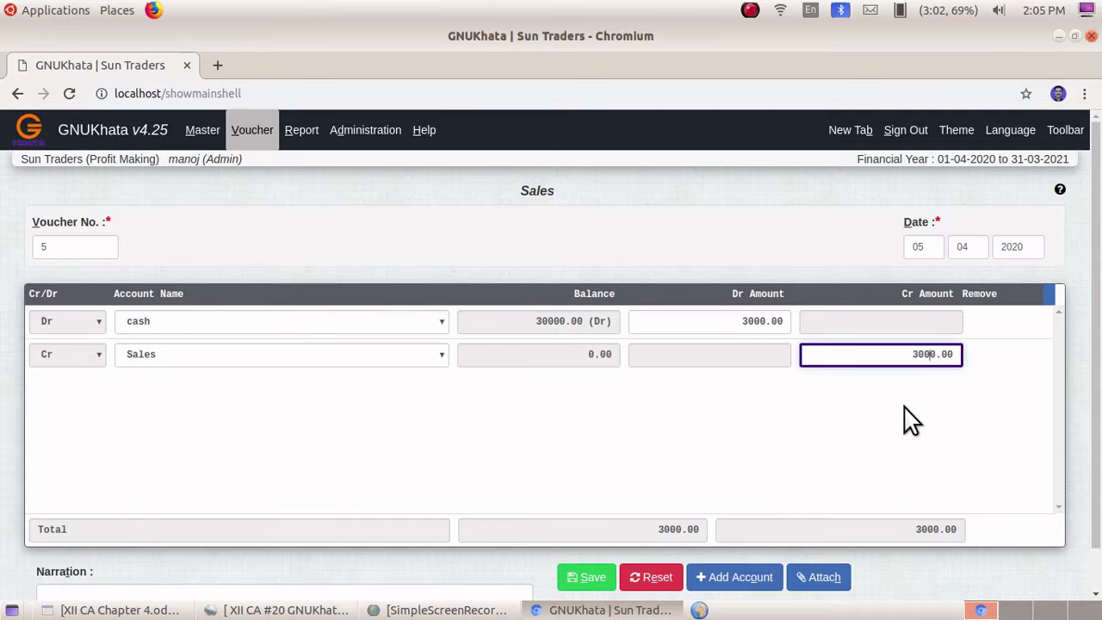
click(581, 578)
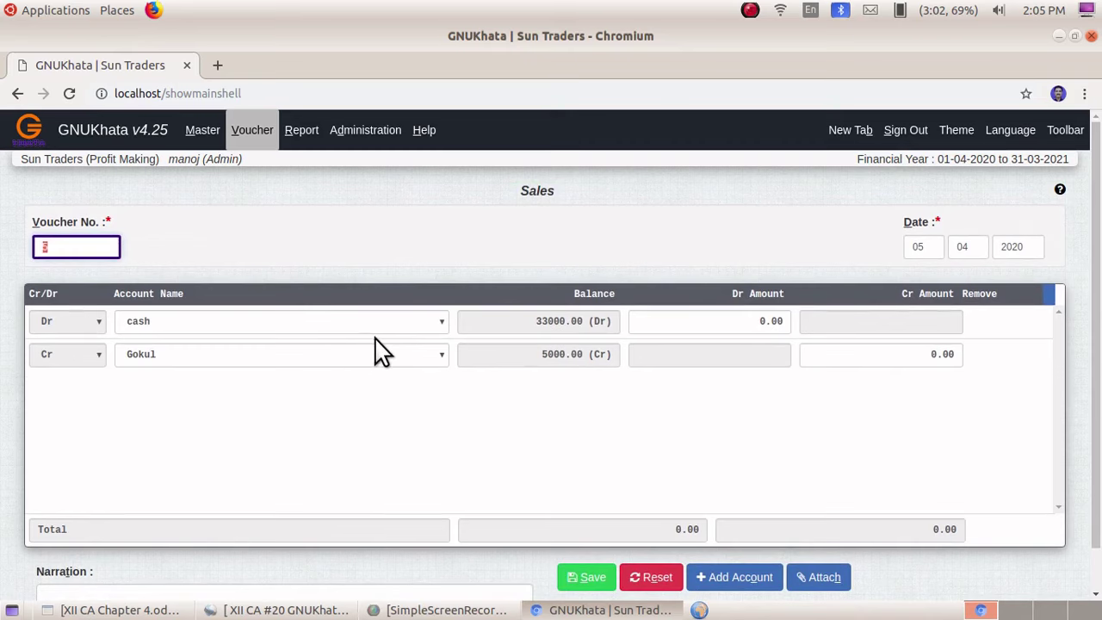
click(307, 135)
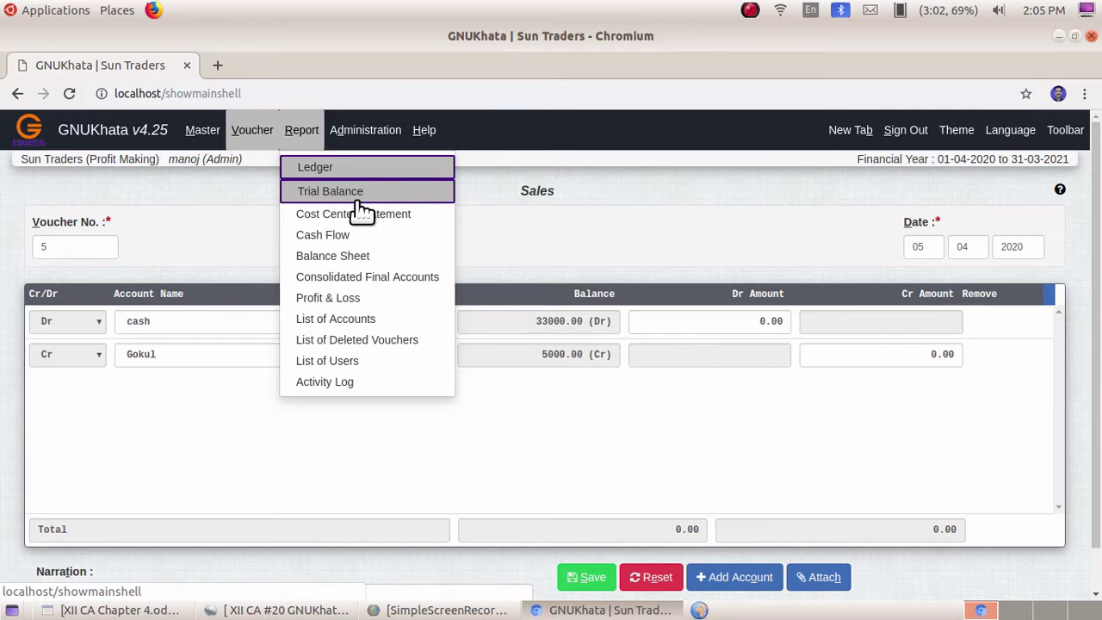
- View the cash ledger and drill into April, closing at 33000.00
click(318, 166)
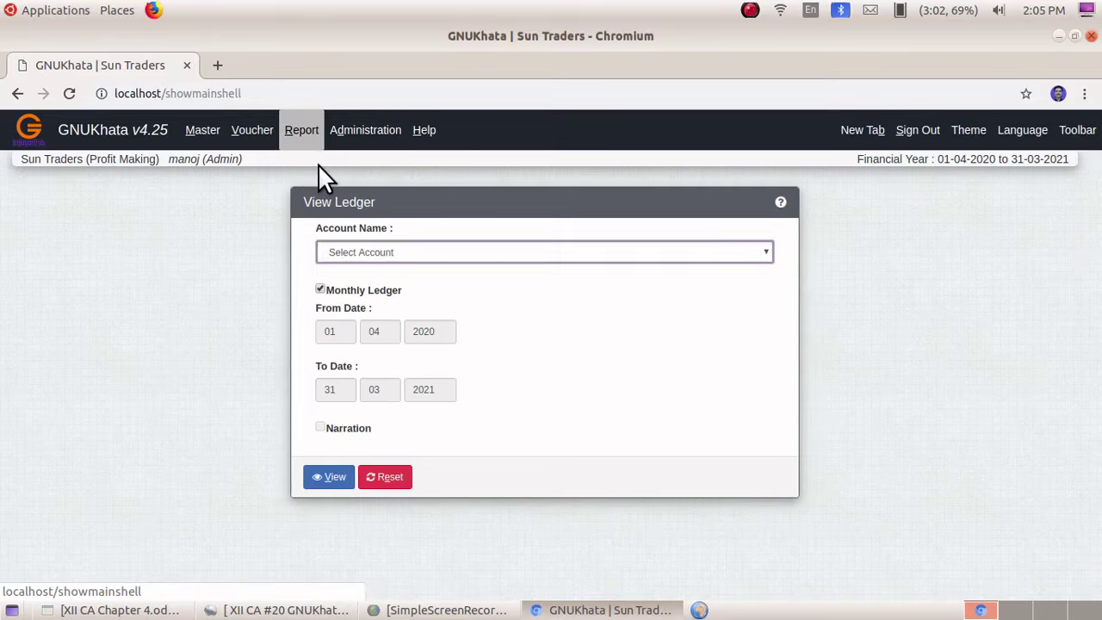
click(427, 257)
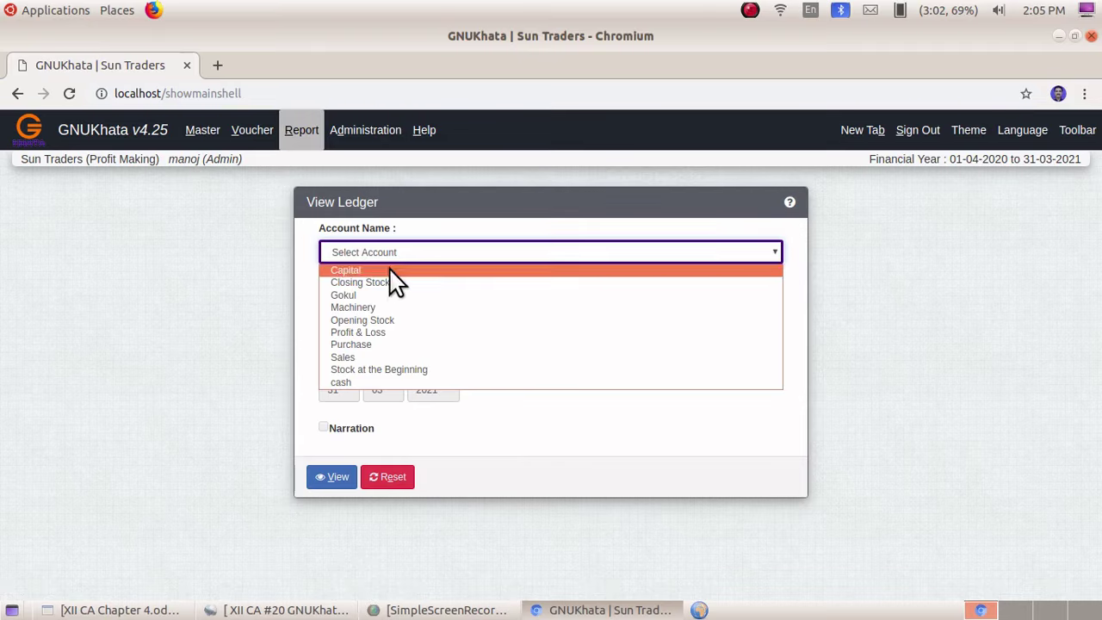
click(371, 380)
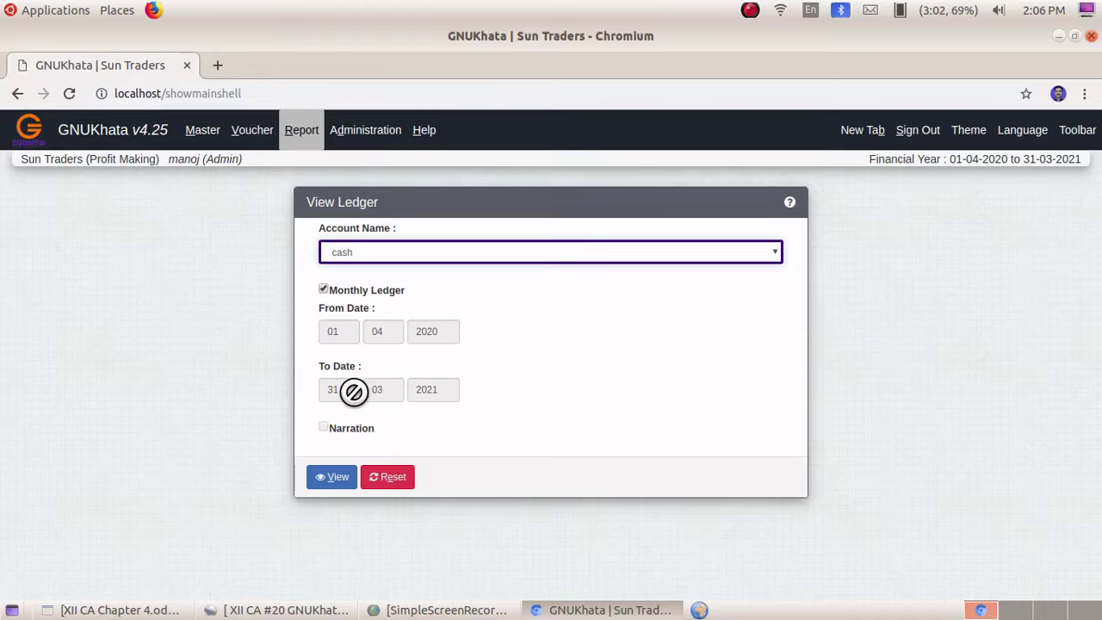
click(334, 480)
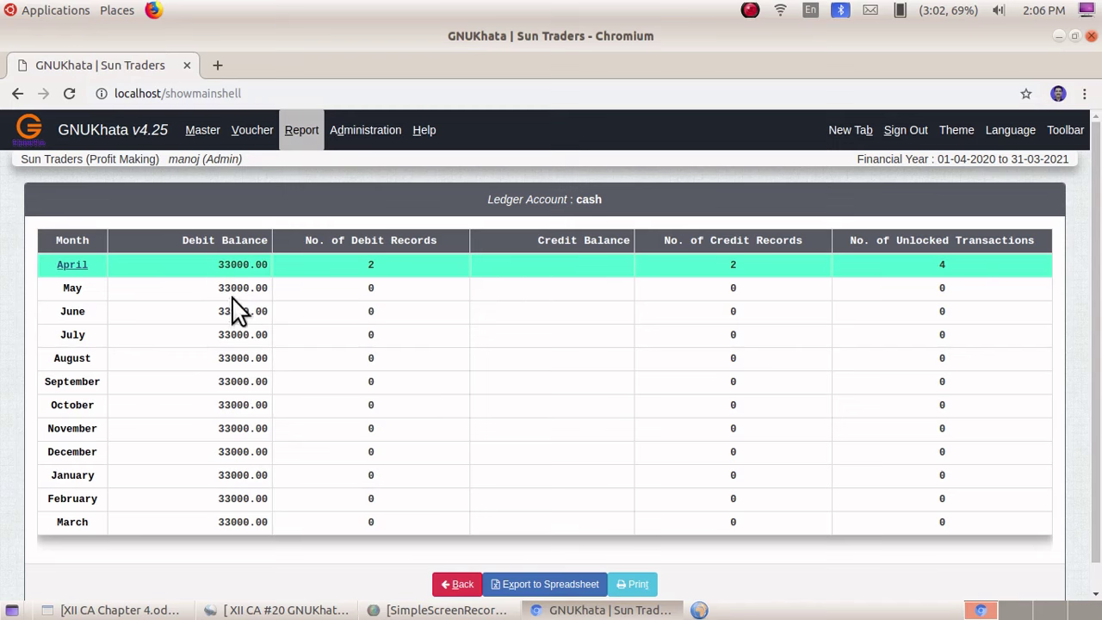
click(72, 265)
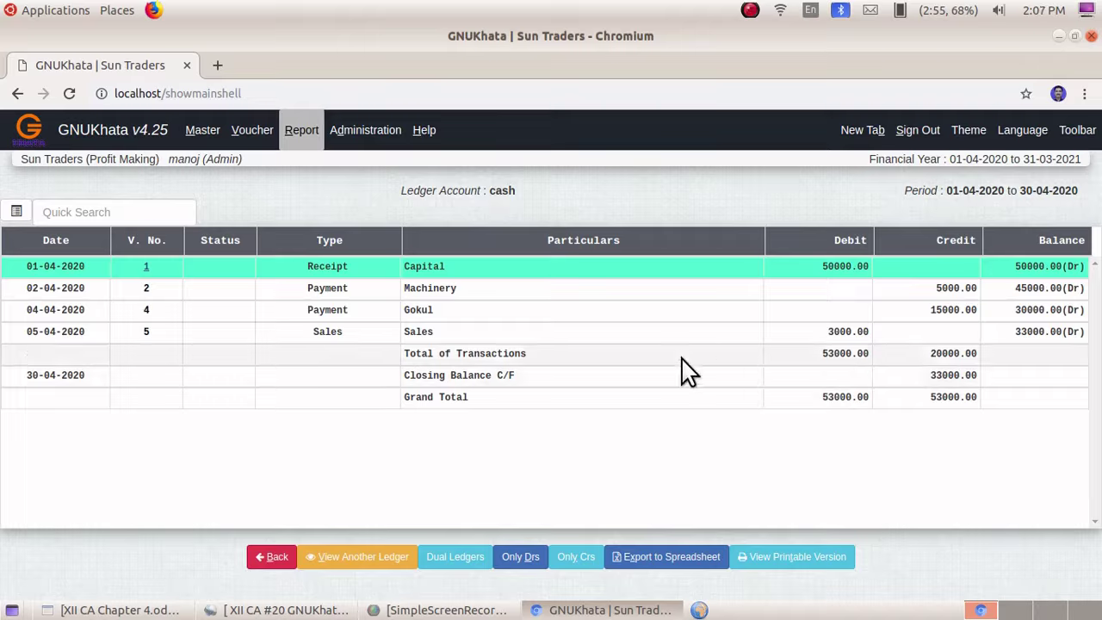
- Display the Net Trial Balance for 01-04-2020 to 31-03-2021, totalling 58000.00
click(307, 130)
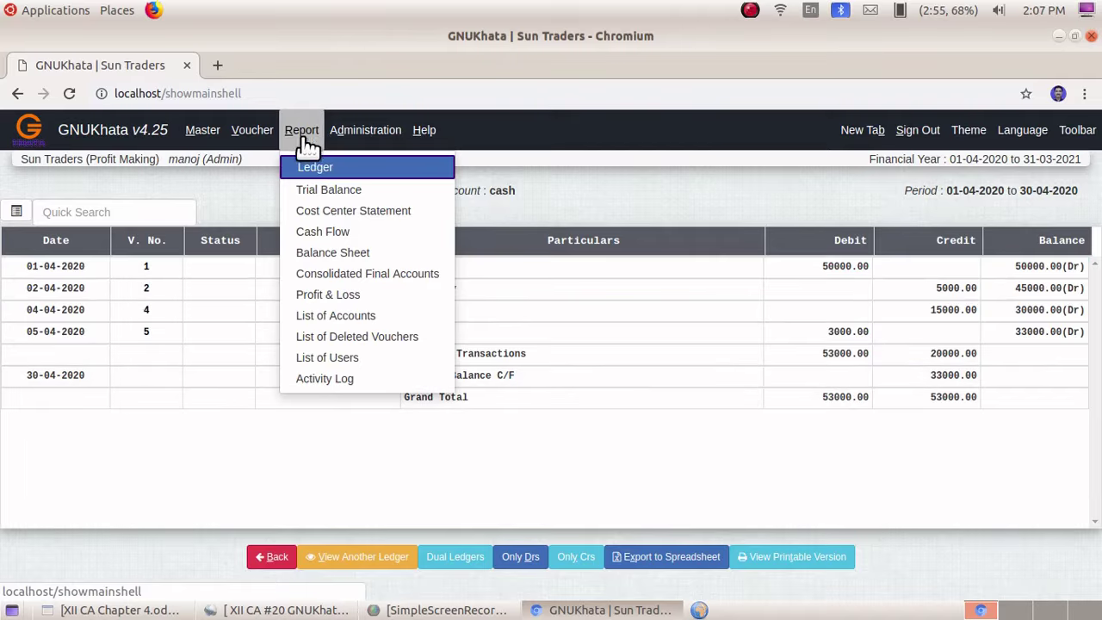
click(318, 190)
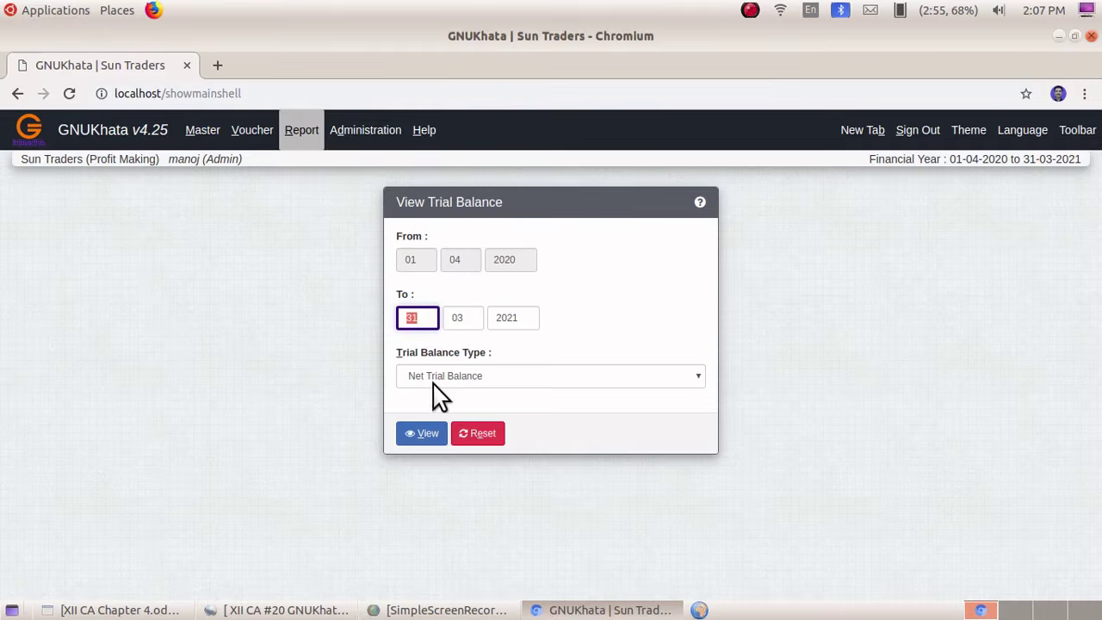
click(429, 434)
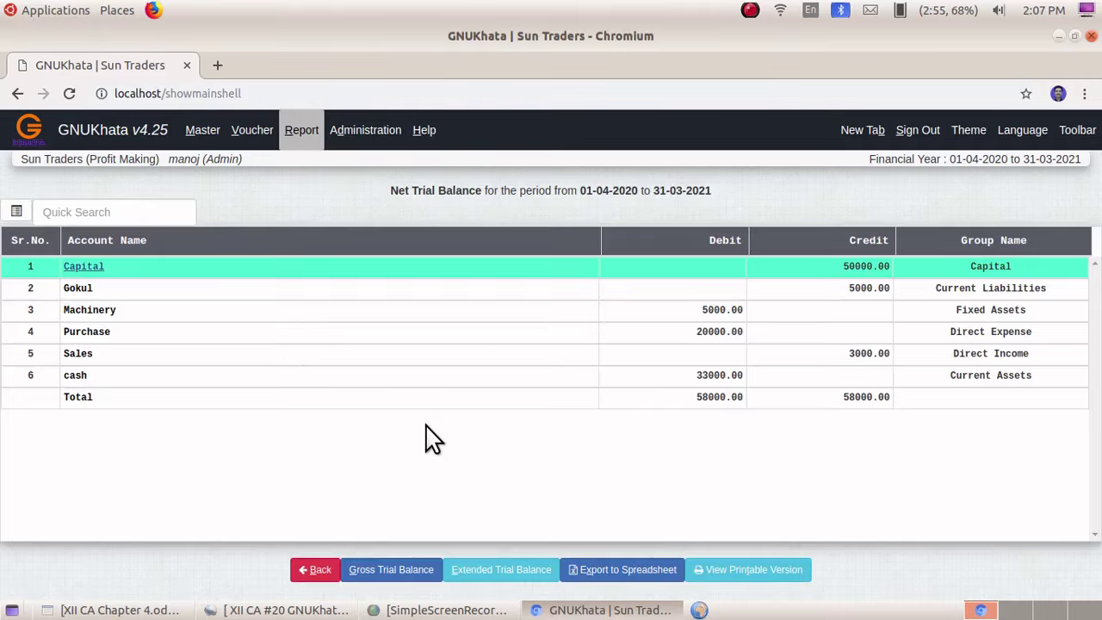